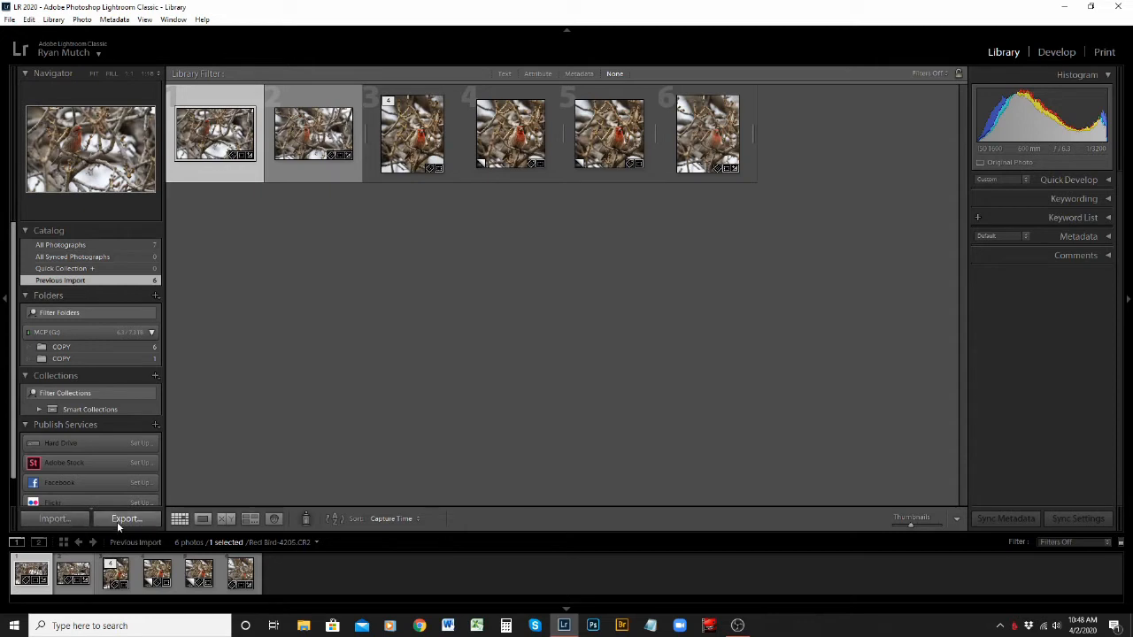
Start a photo import, compare the Move, Add and Copy as DNG methods, and set the import method to Copy
click(66, 520)
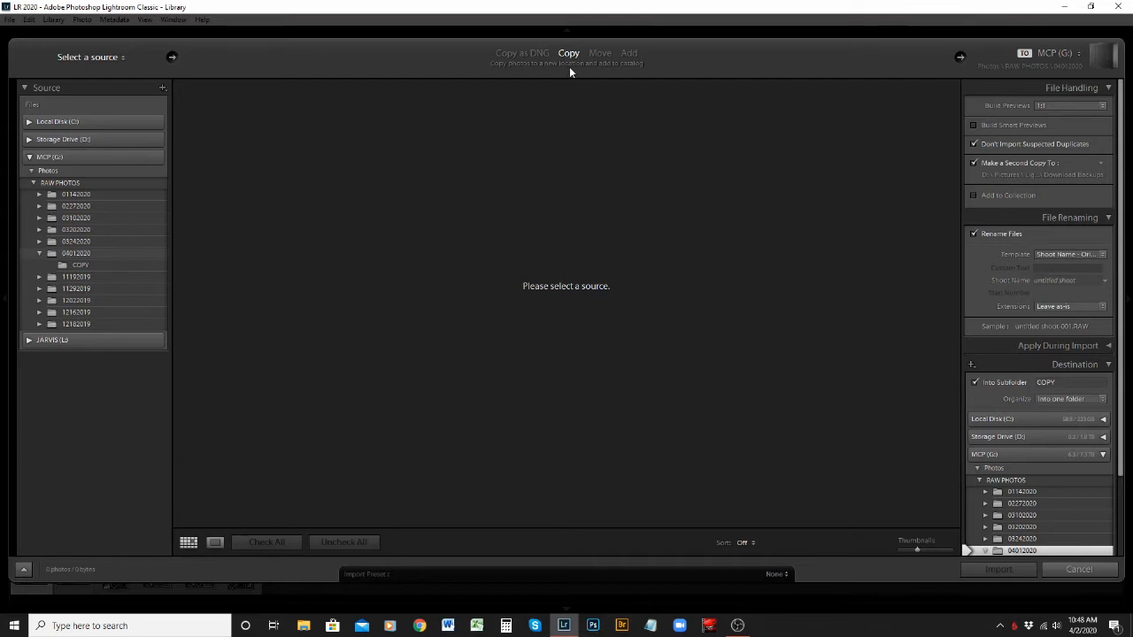
click(601, 55)
click(630, 57)
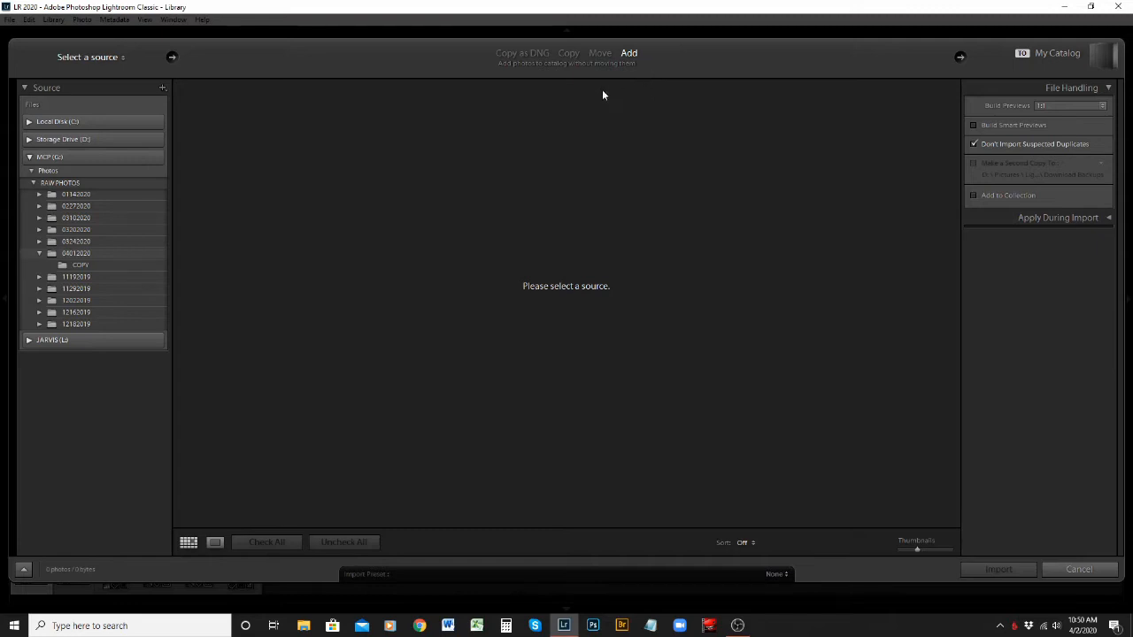
click(519, 55)
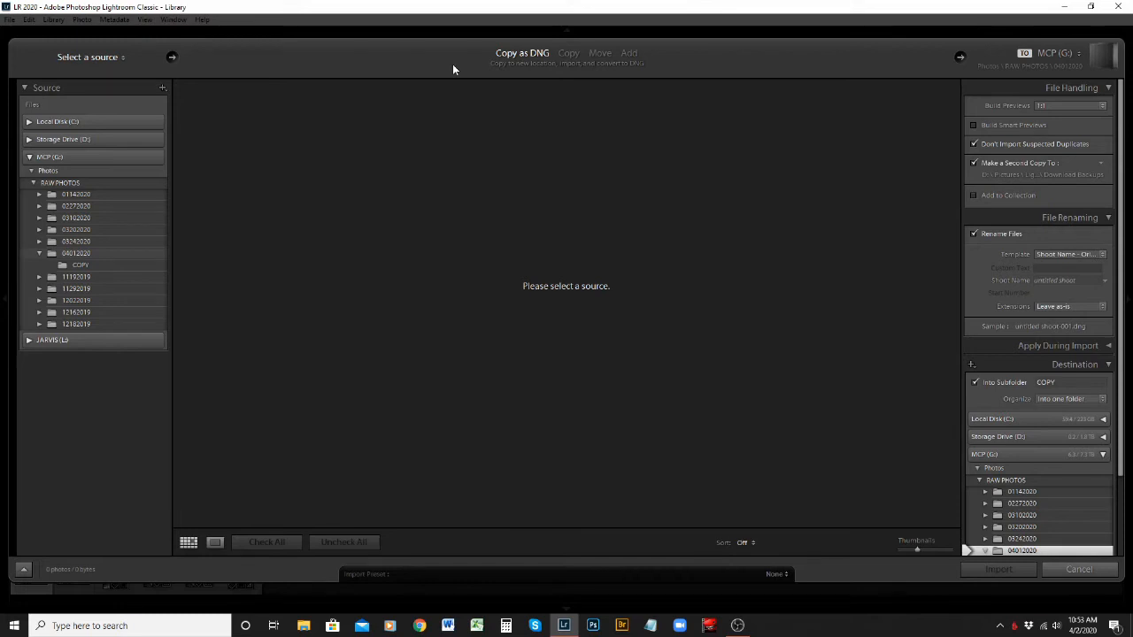
click(567, 54)
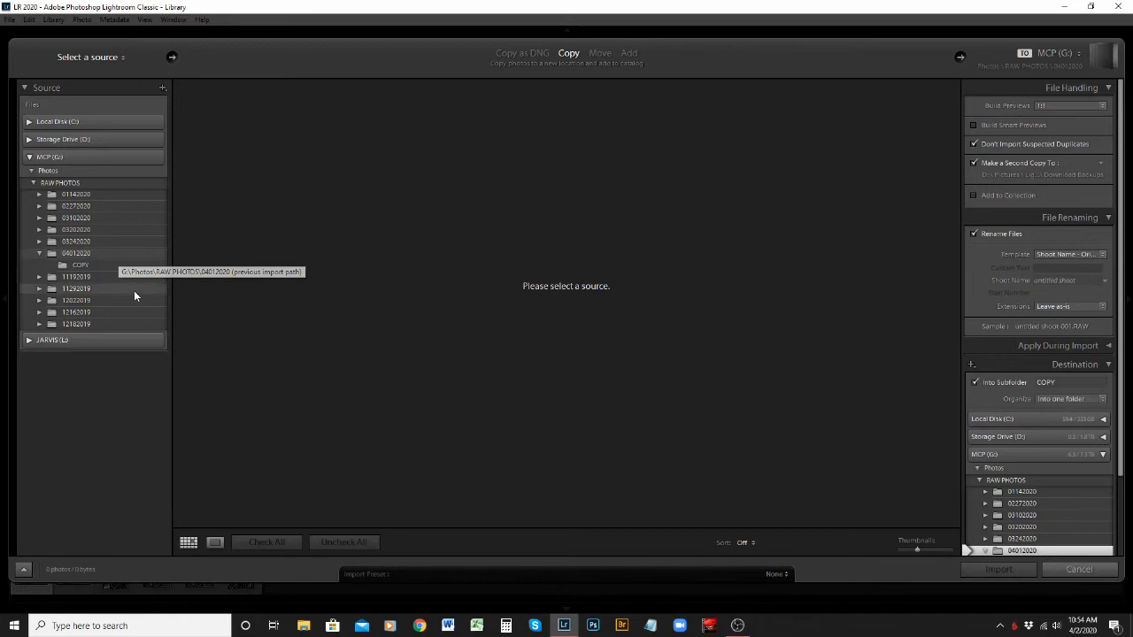
Select the 04012020 folder under RAW PHOTOS on the MCP (G:) drive as the import source and browse its photos
click(98, 244)
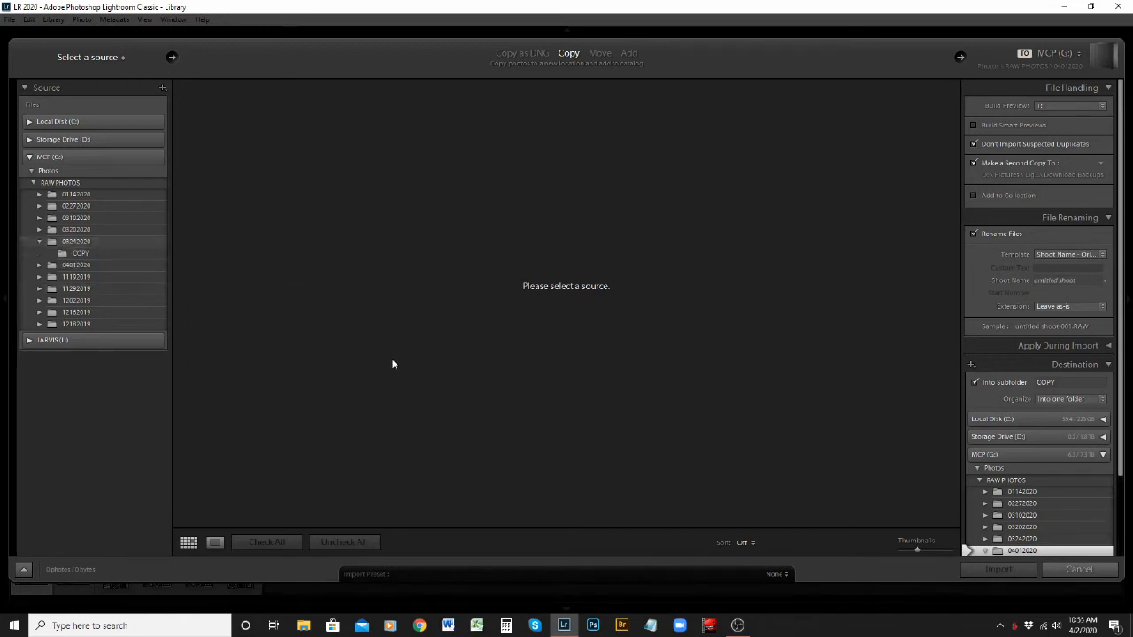
click(112, 266)
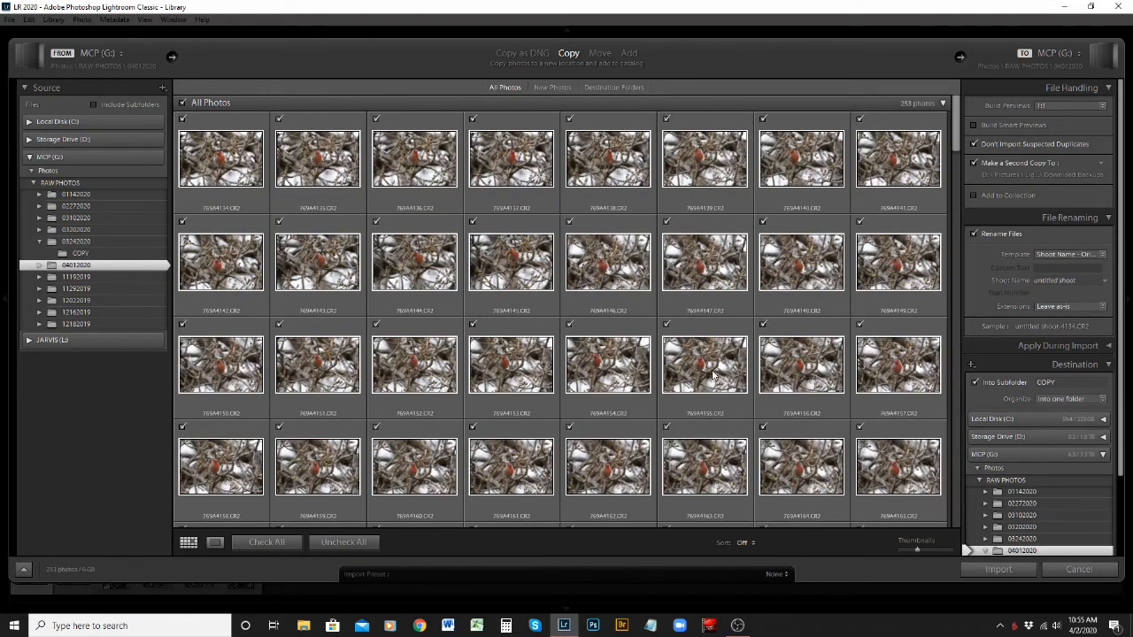
scroll(643, 365, down, 10)
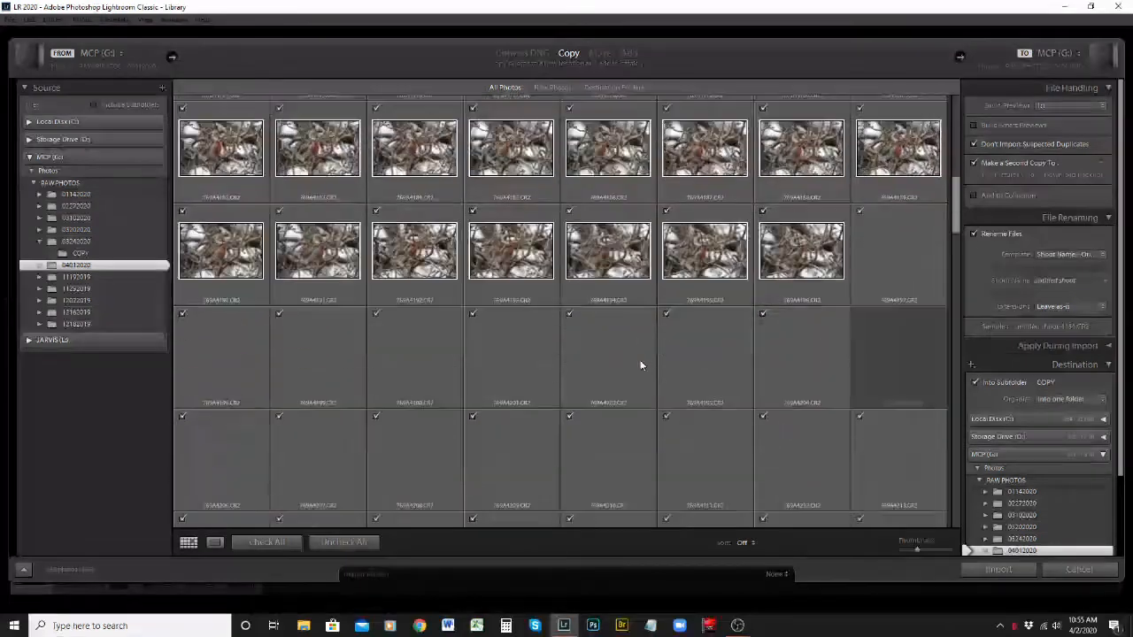
scroll(643, 365, up, 10)
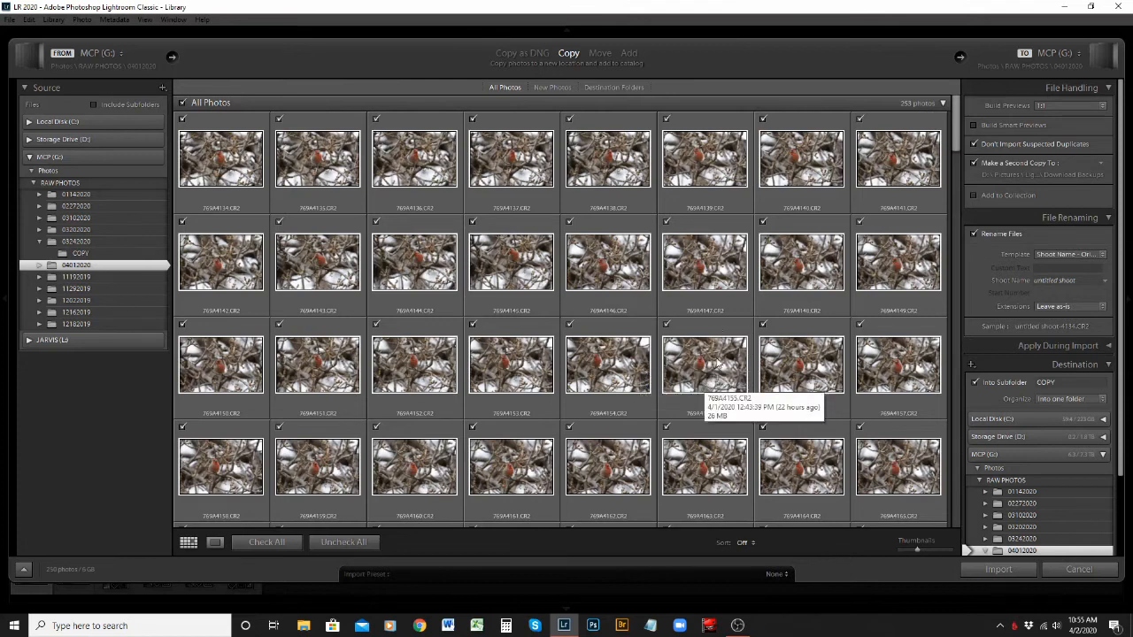
mouse_move(958, 121)
mouse_down()
mouse_move(945, 499)
mouse_move(963, 109)
mouse_up()
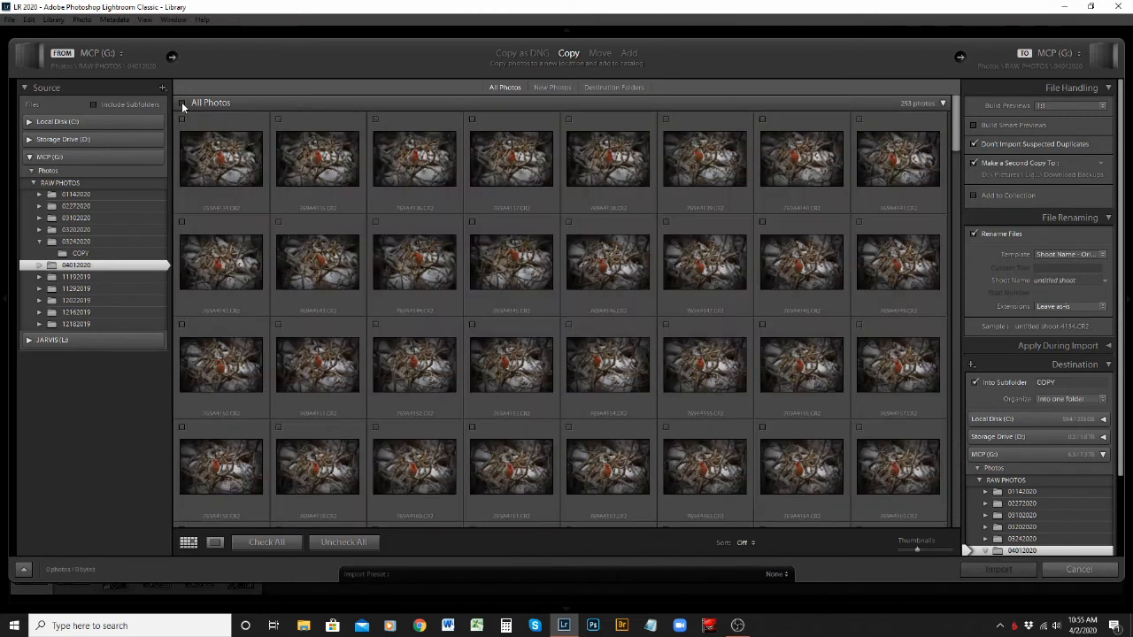
Try marking only photos 769A4135 to 769A4138 for import, then include all photos again
click(183, 104)
click(278, 118)
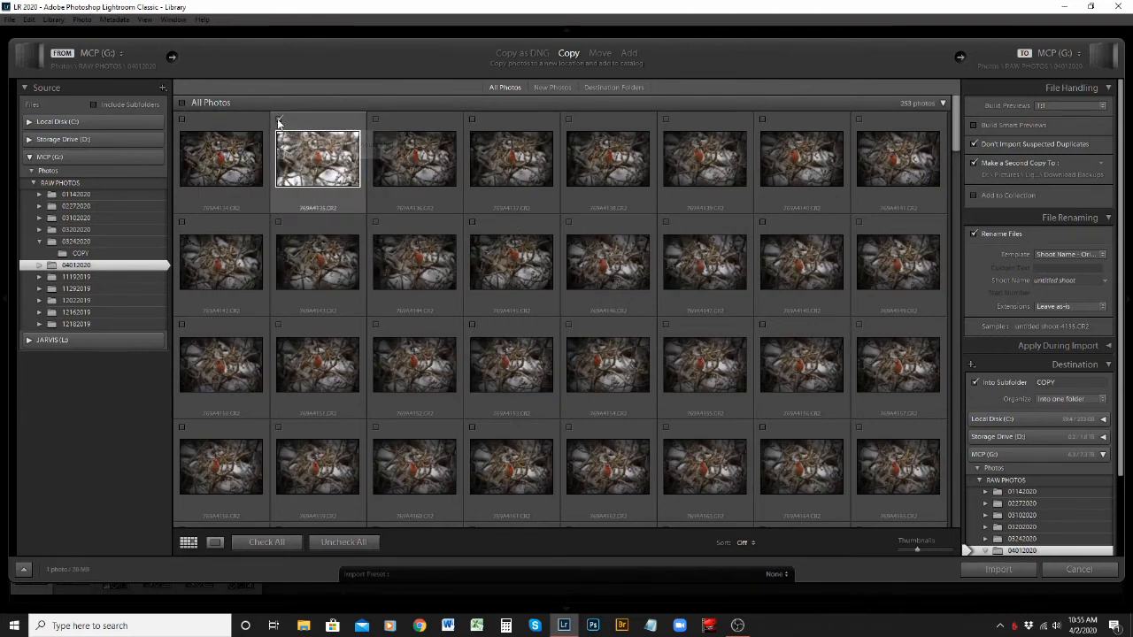
click(375, 119)
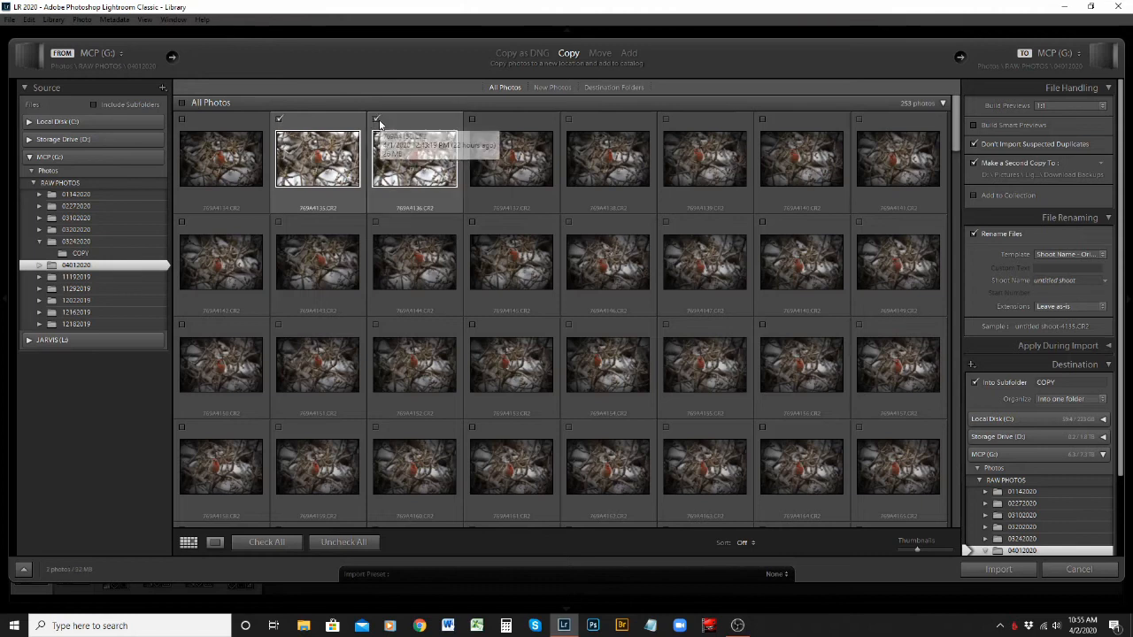
click(472, 119)
click(569, 118)
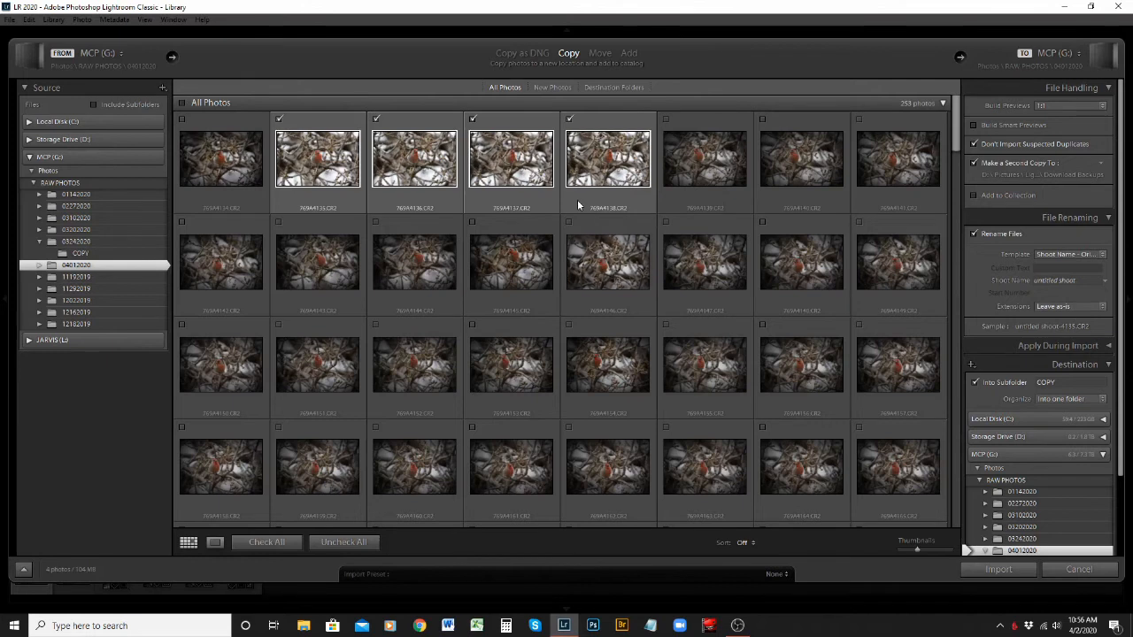
click(182, 104)
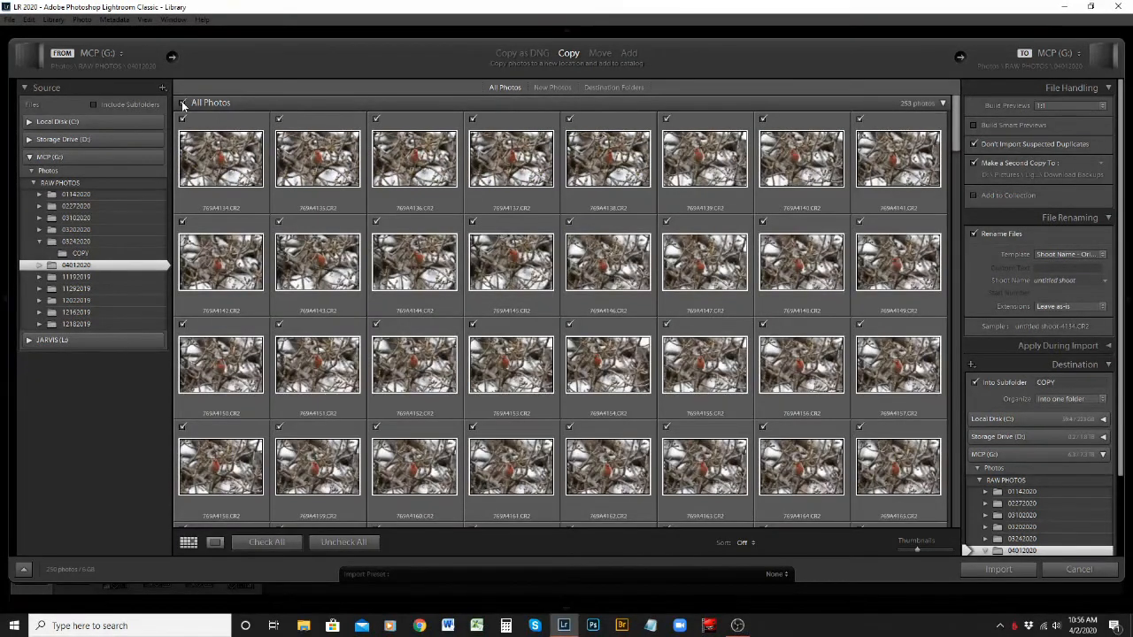
Exclude all photos from the import and mark only 769A4135.CR2, the second photo in the grid
click(183, 103)
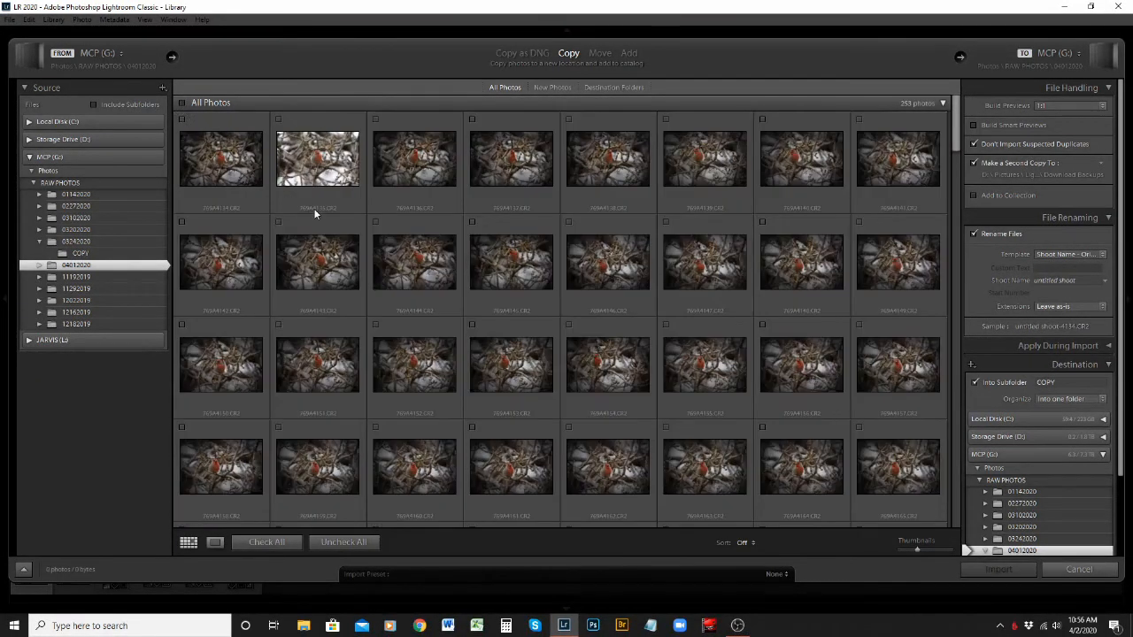
click(279, 118)
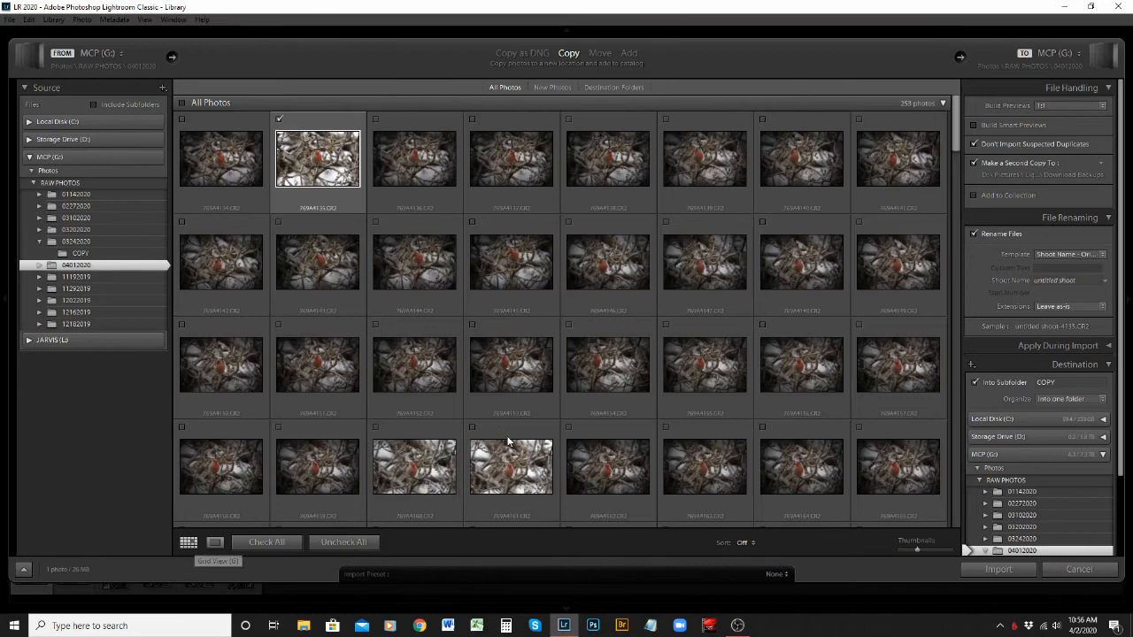
scroll(509, 438, down, 3)
scroll(509, 437, down, 15)
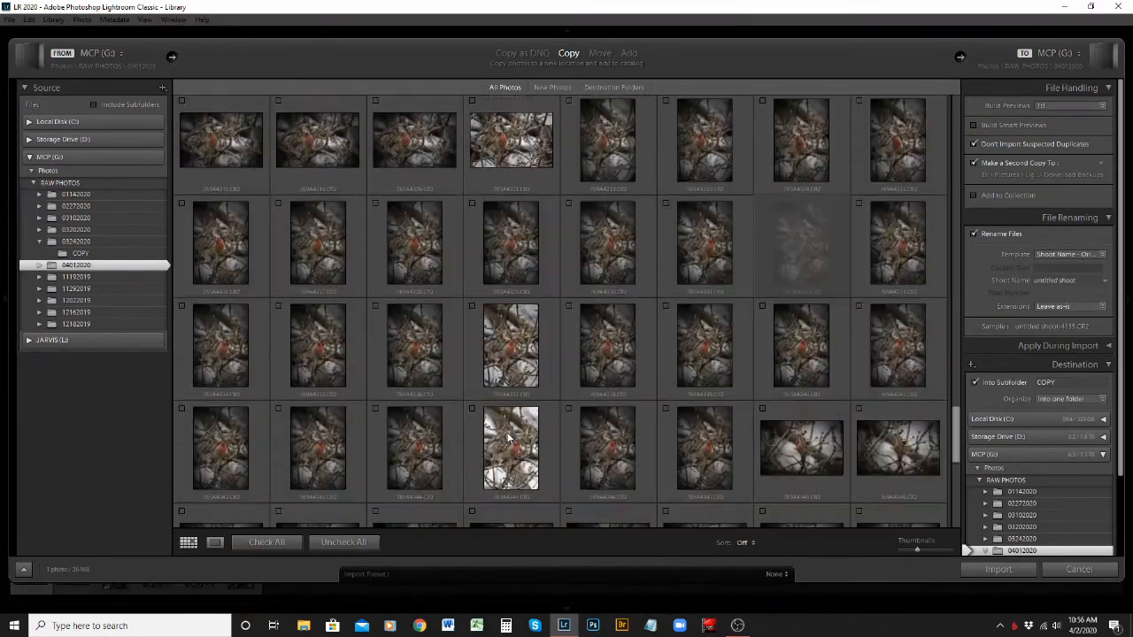
scroll(509, 437, up, 20)
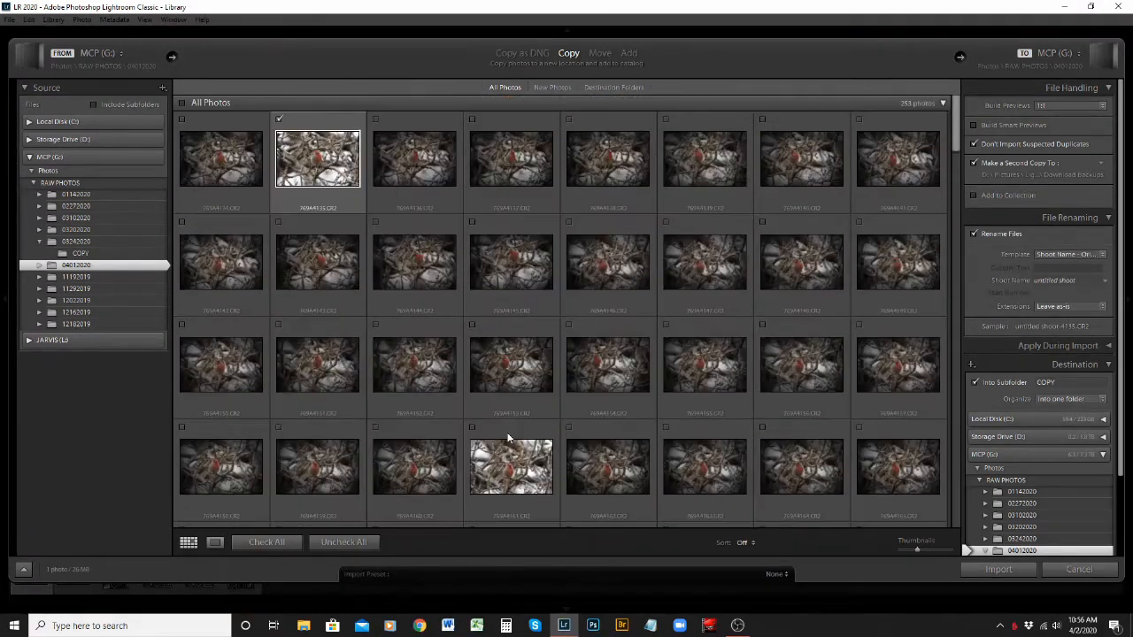
Inspect the first bird photo enlarged at 1:1, then return to the thumbnail grid and select the second photo
click(215, 544)
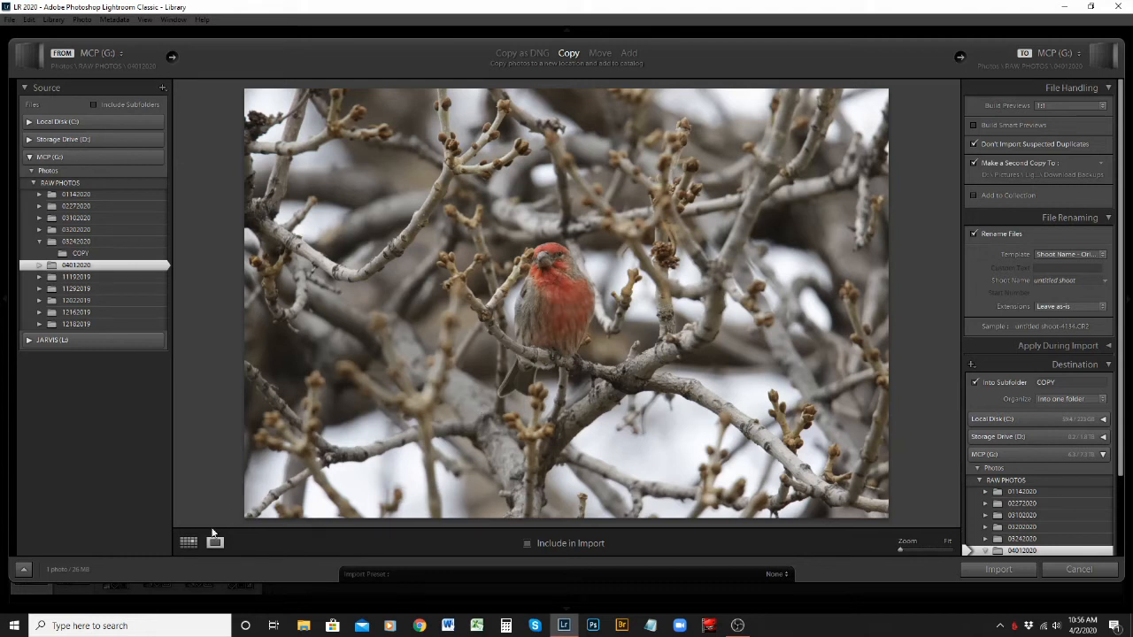
click(556, 263)
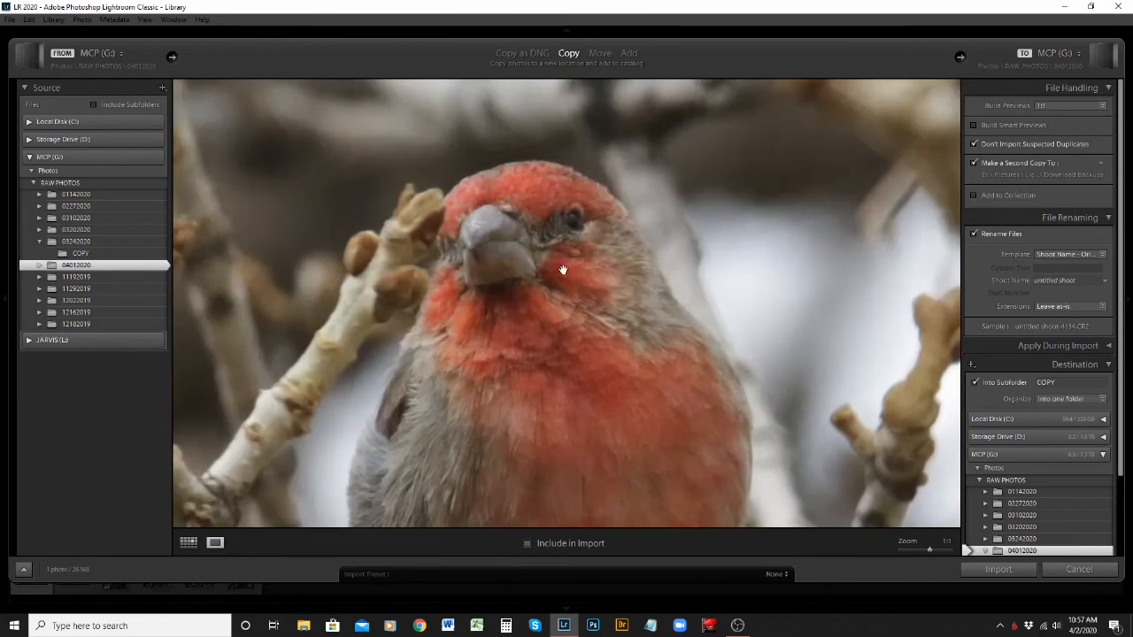
drag(551, 309, 514, 254)
drag(450, 398, 643, 349)
click(644, 350)
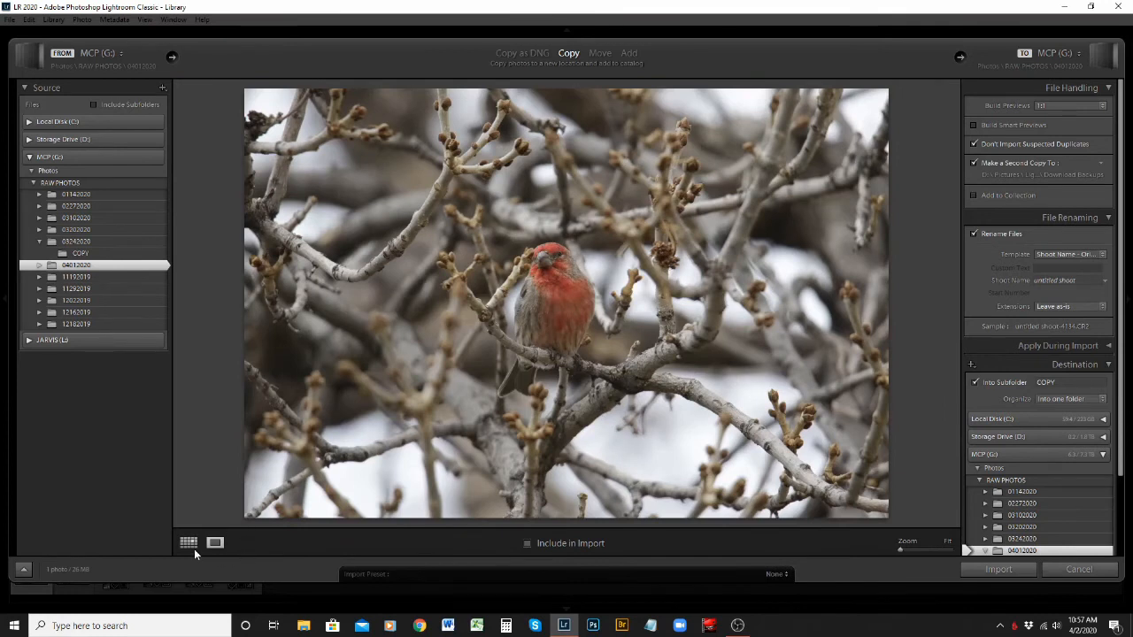
click(191, 547)
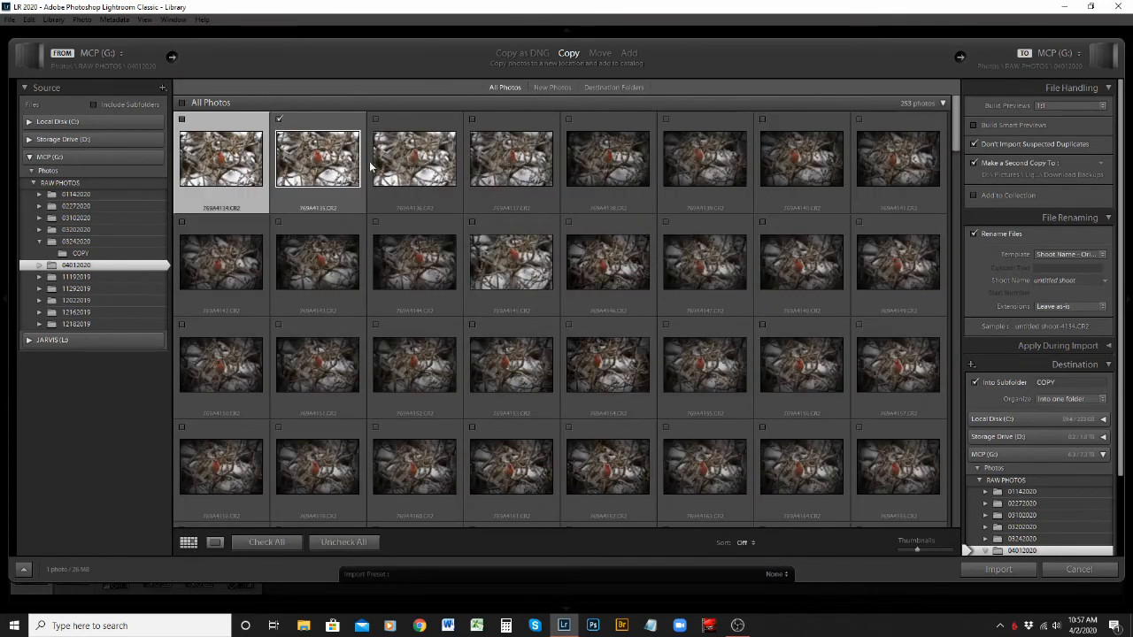
click(317, 160)
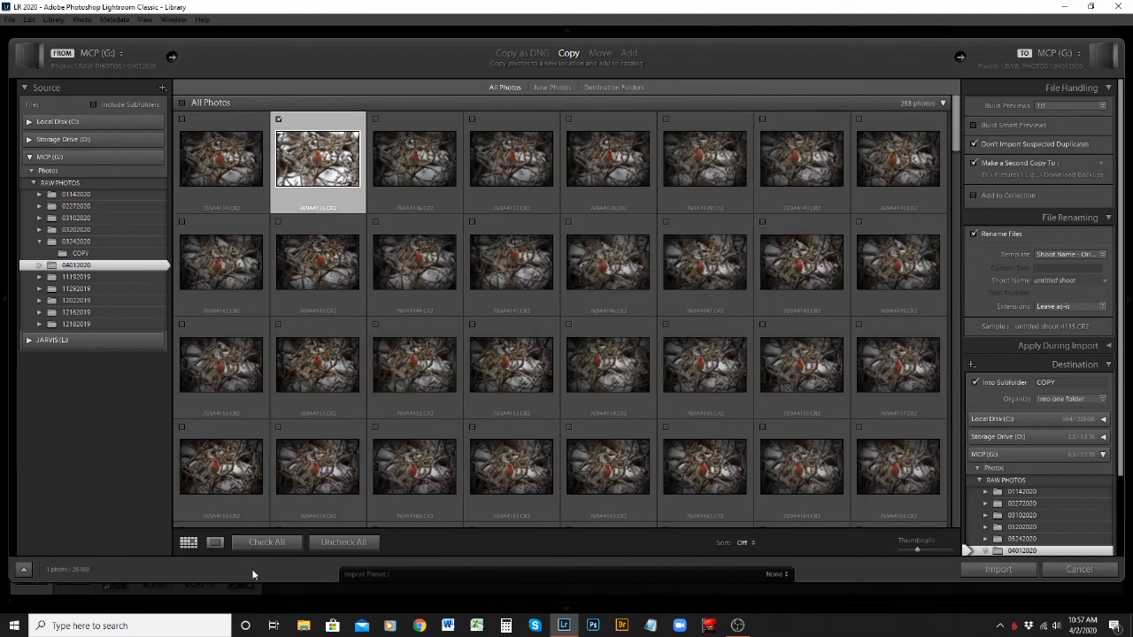
Review the available sort orders for the import thumbnails without changing the current one
click(751, 542)
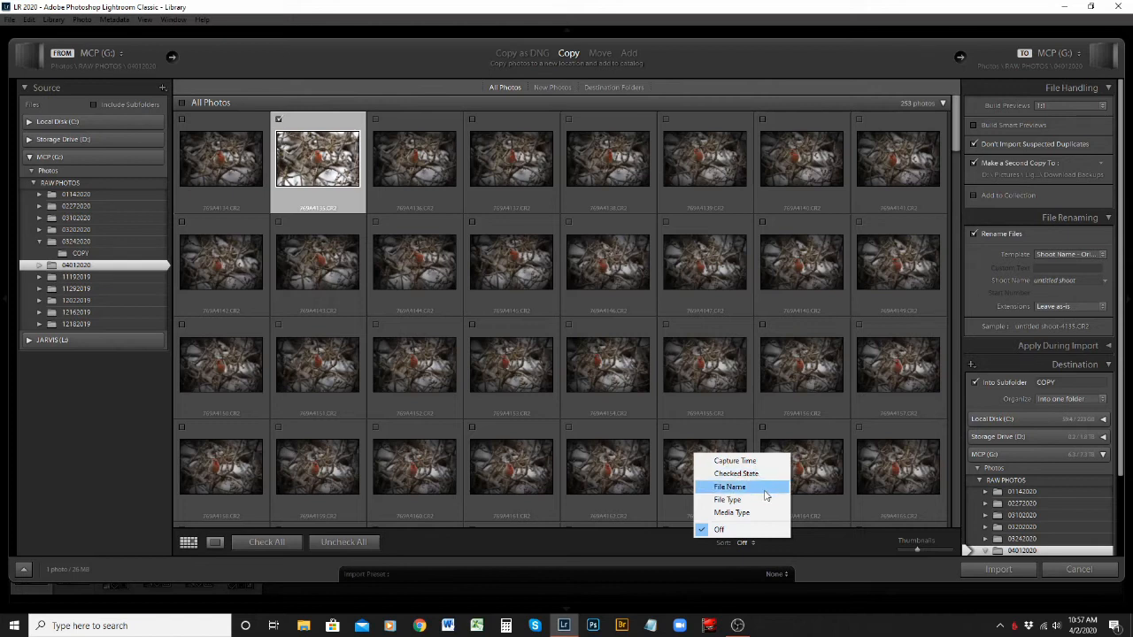
click(806, 544)
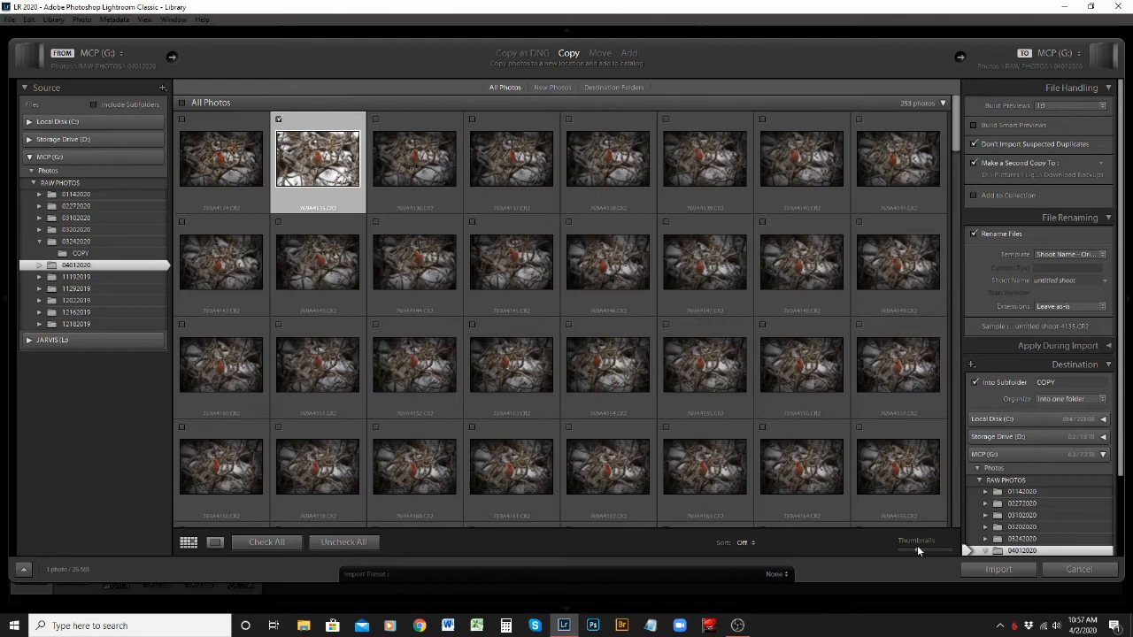
drag(916, 550, 915, 554)
Collapse the File Handling, File Renaming and Destination sections of the import settings
click(1108, 89)
click(1108, 106)
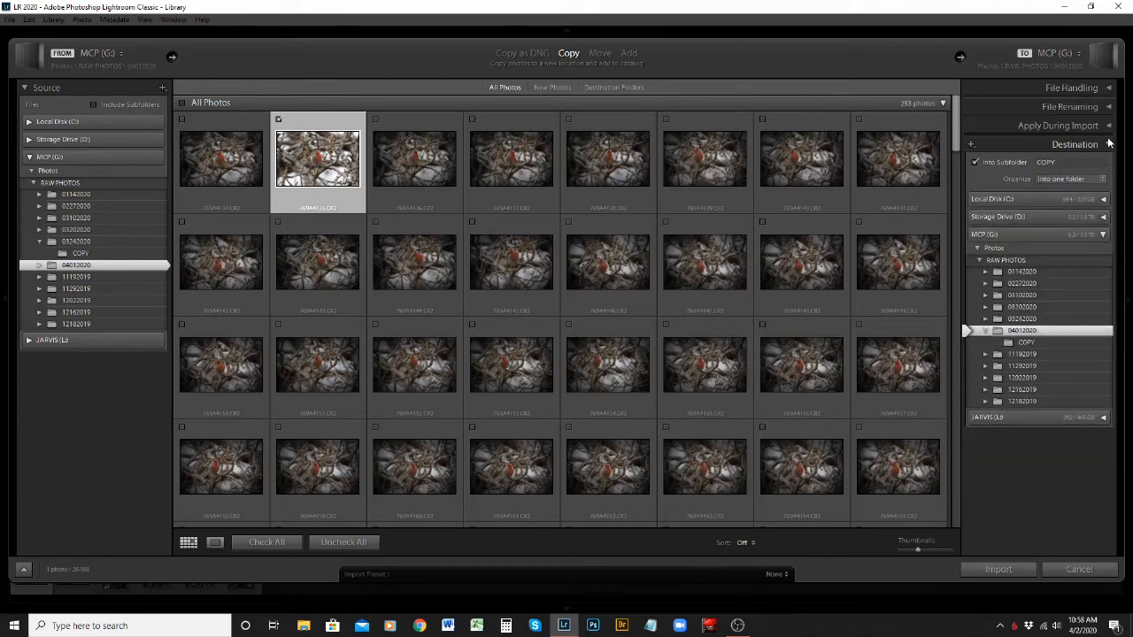
click(1109, 143)
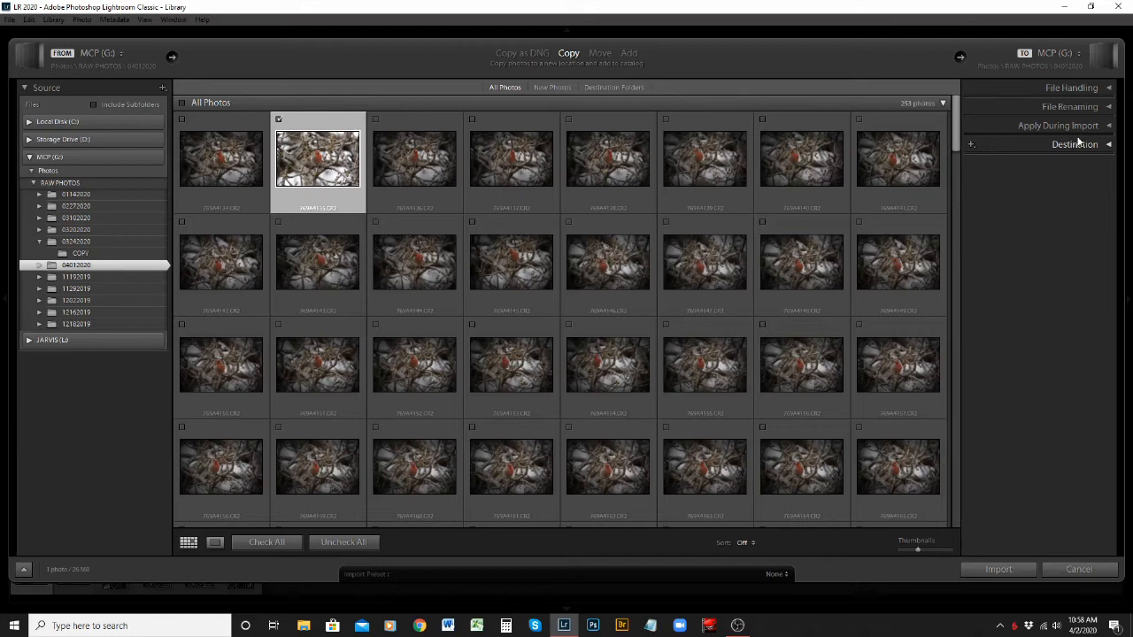
In the File Handling settings, set Build Previews to 1:1 and leave Build Smart Previews off
click(1108, 89)
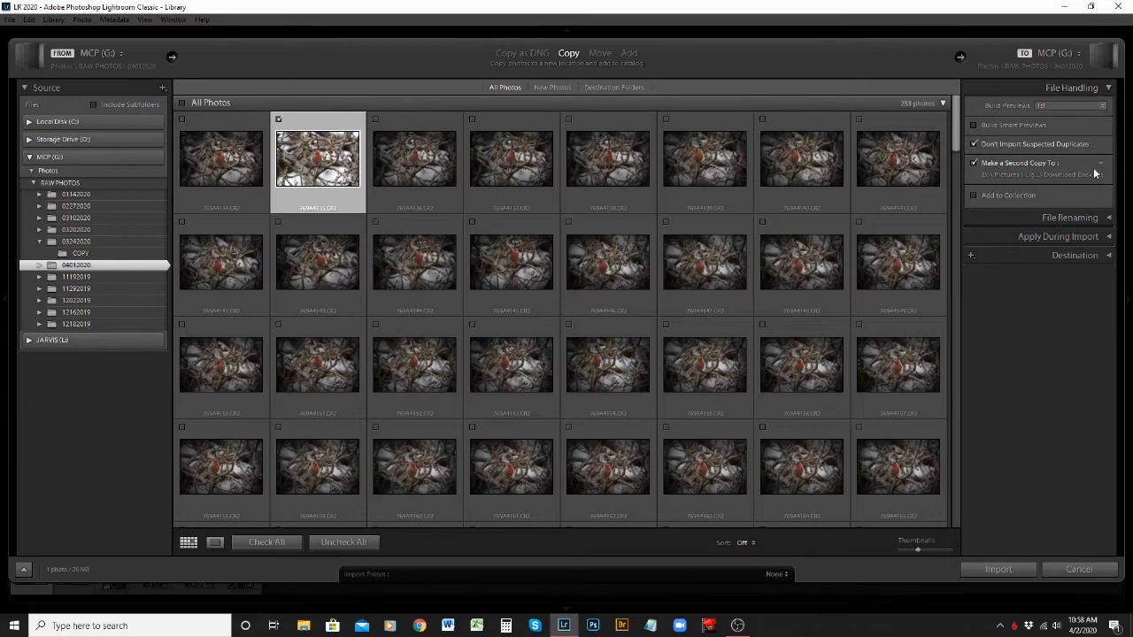
click(1102, 106)
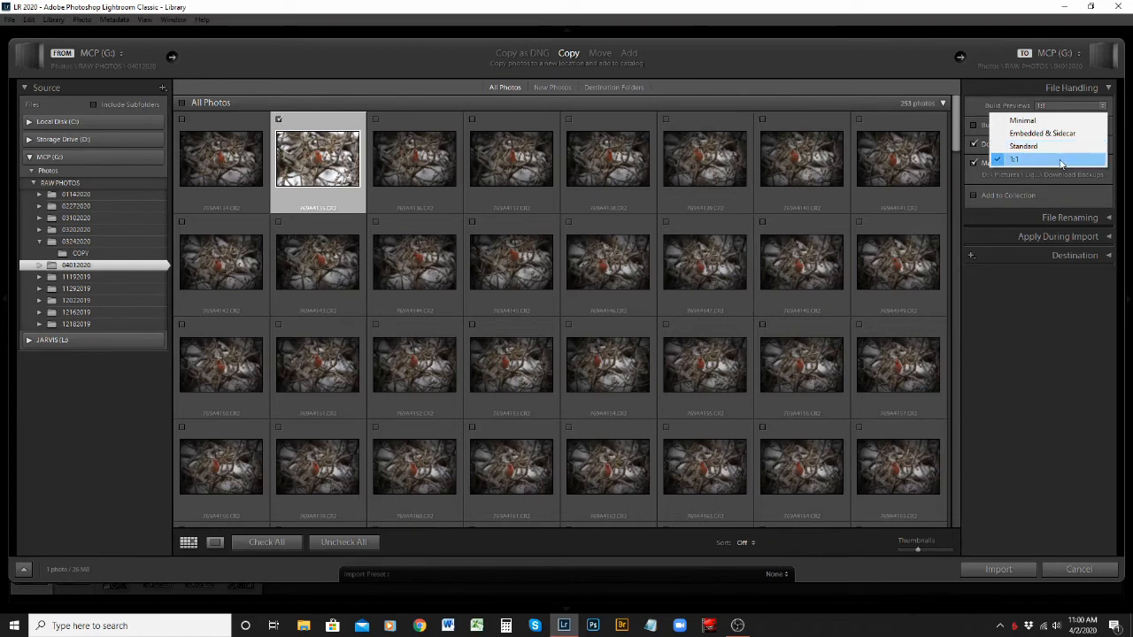
click(1061, 161)
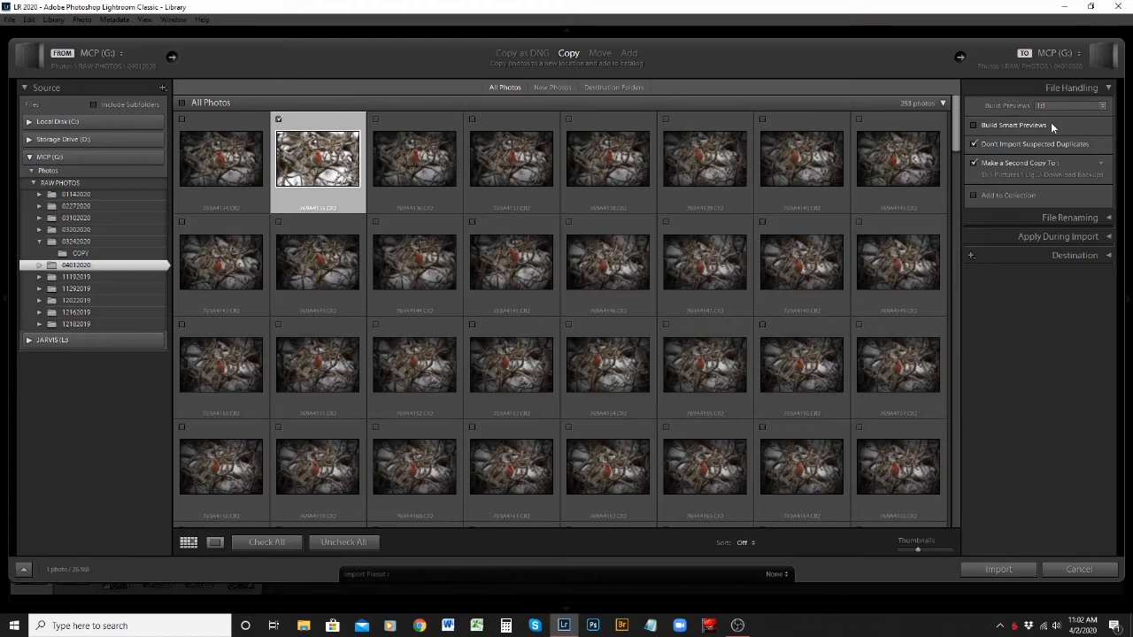
click(973, 127)
click(974, 126)
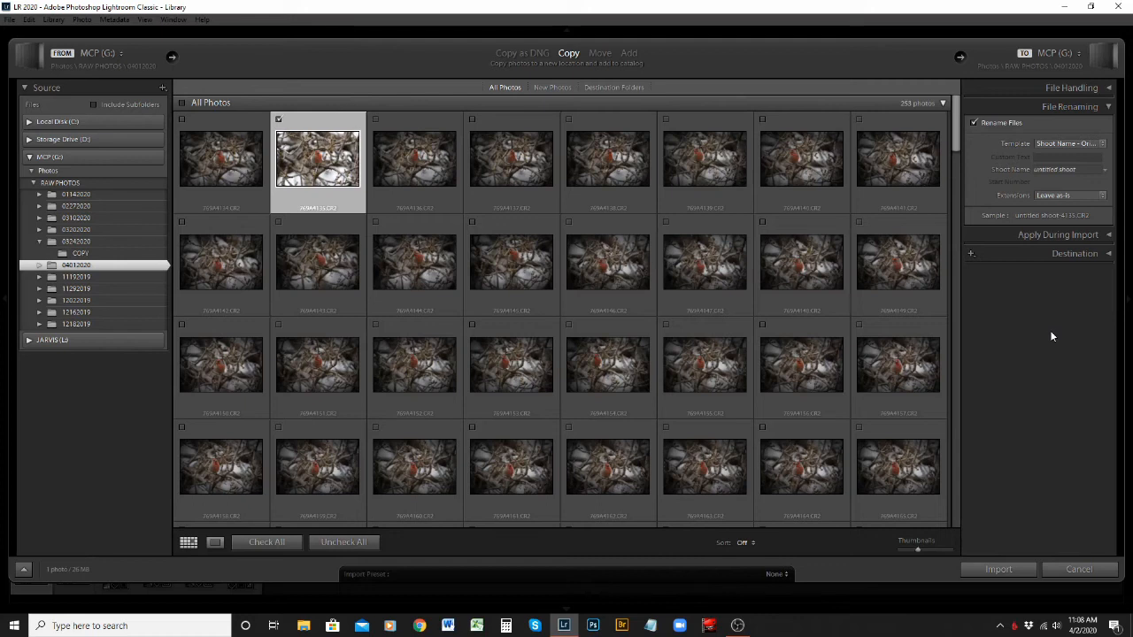
Review the file renaming templates, keep Shoot Name - Original File Number, and set the shoot name to "red bird"
click(1102, 144)
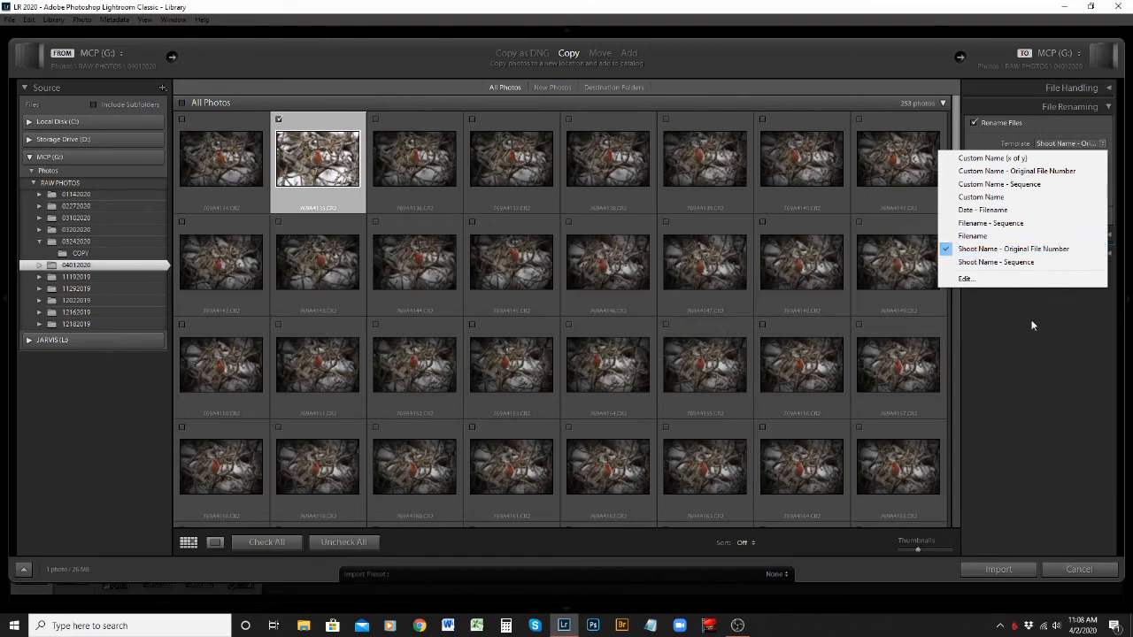
click(1034, 345)
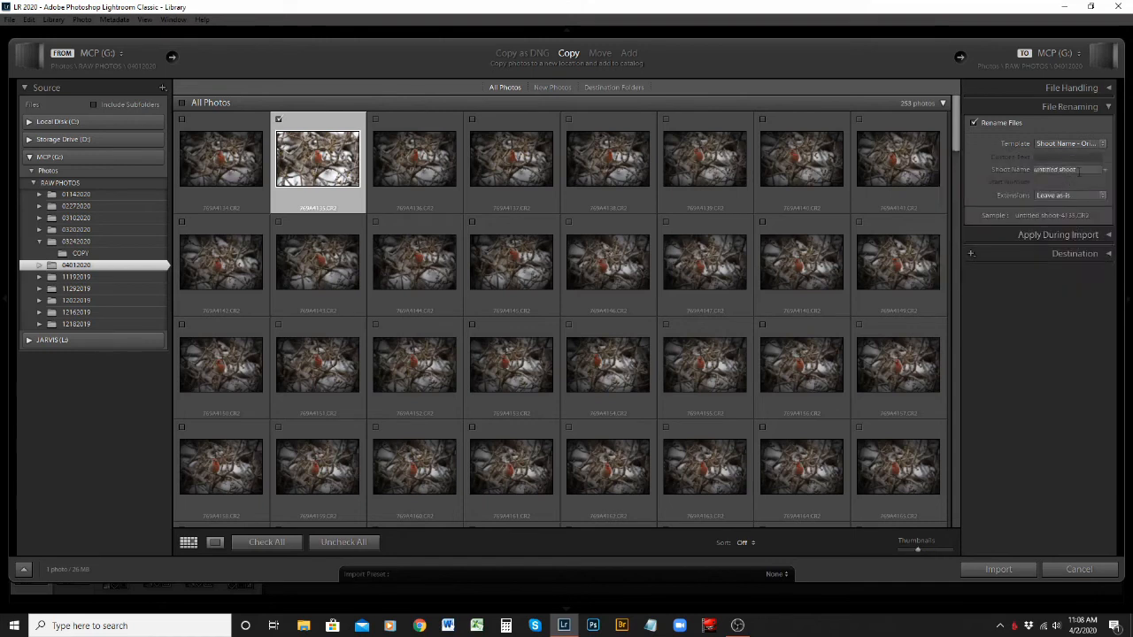
click(1079, 171)
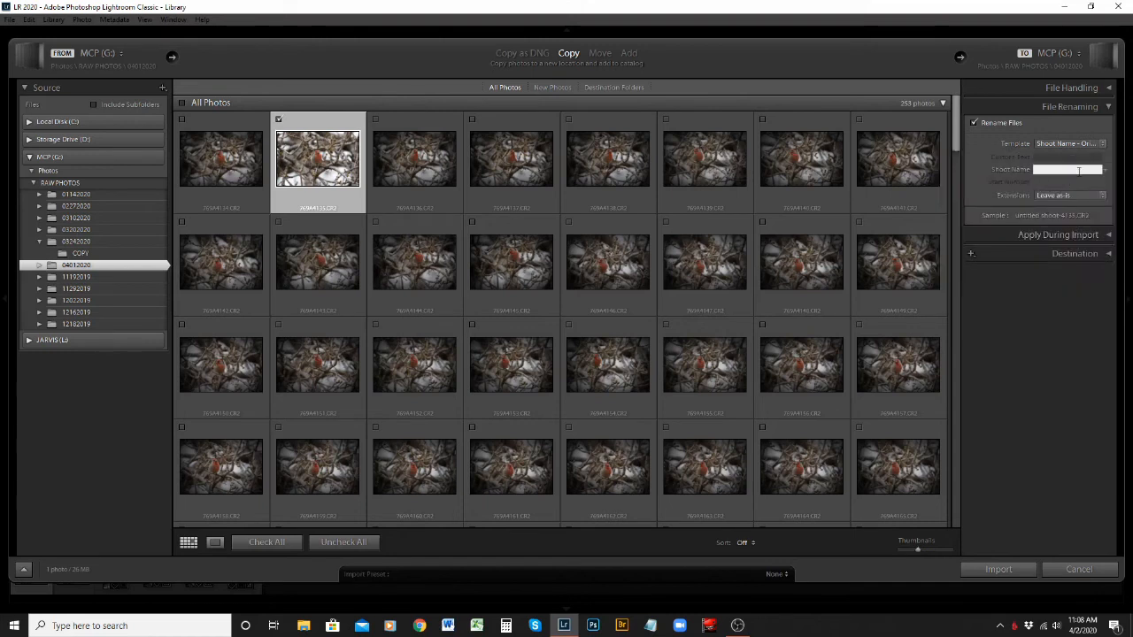
text(red bird)
key(BackSpace)
key(BackSpace)
key(BackSpace)
text(ird)
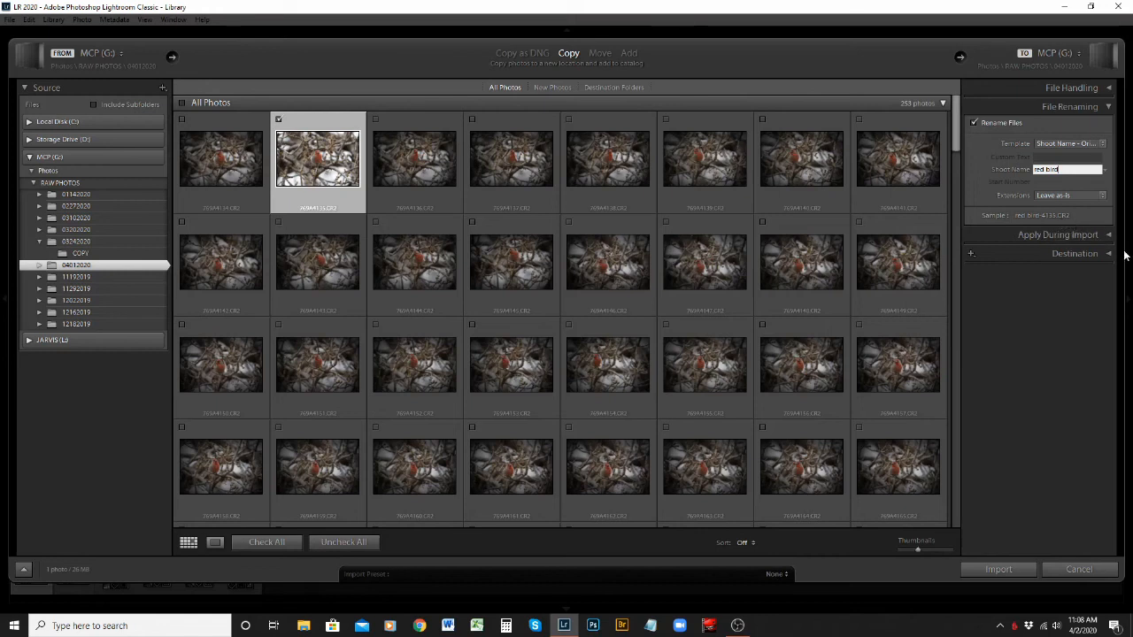
Collapse the File Renaming section and expand the Apply During Import settings
click(1108, 109)
click(1109, 126)
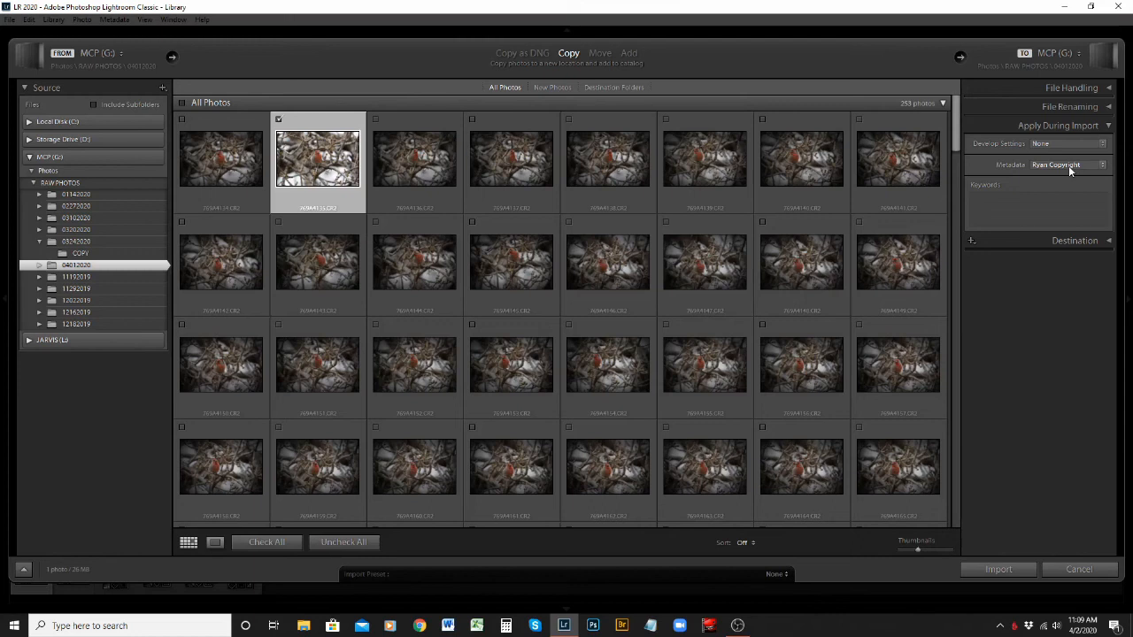
Add the keyword "red finch" while keeping the copyright metadata preset, and collapse the Apply During Import settings
click(1065, 197)
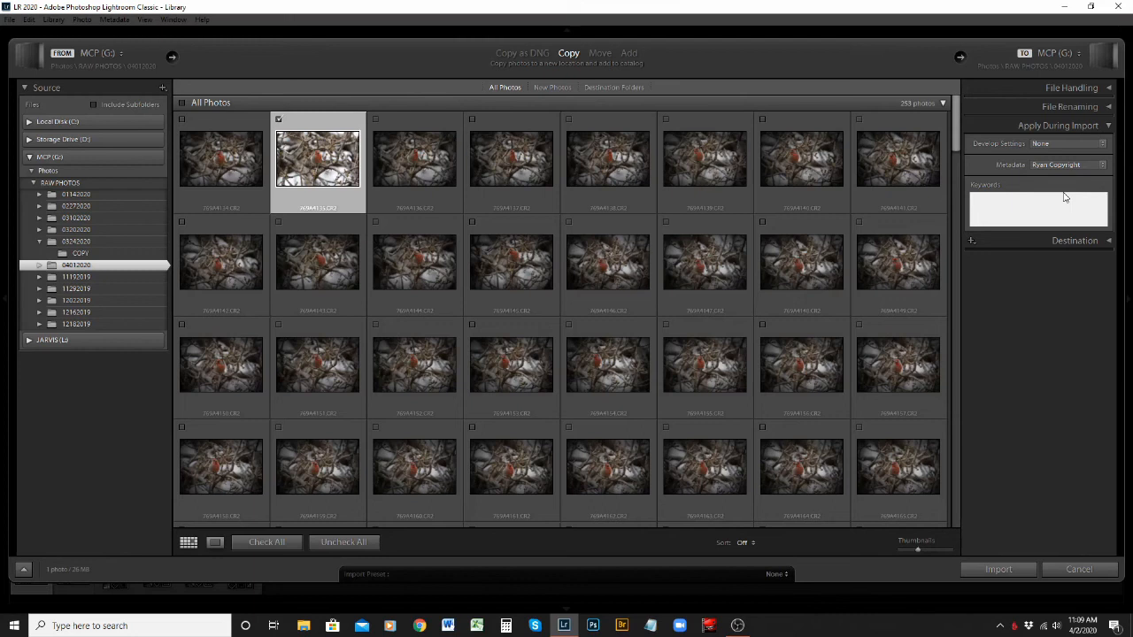
text(red finch)
click(1103, 165)
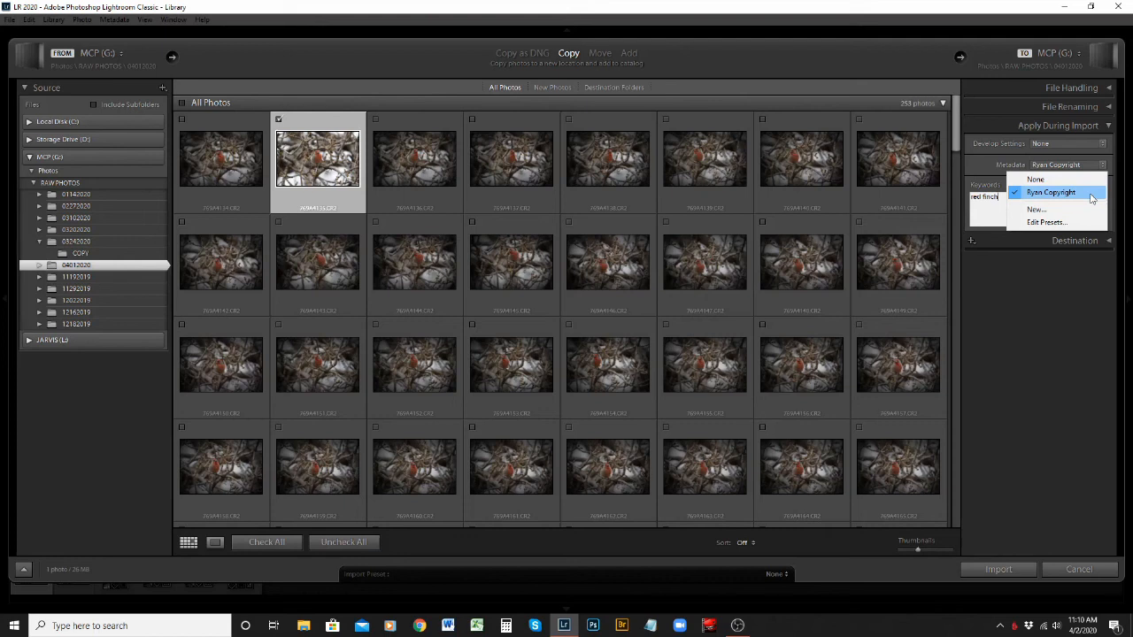
click(1091, 195)
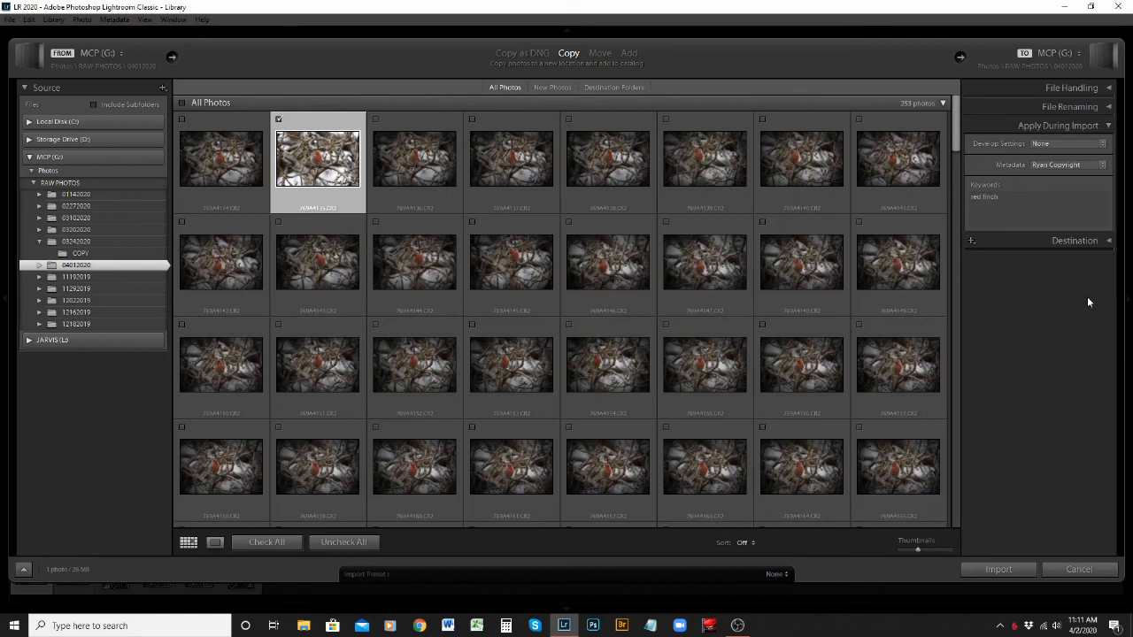
click(1109, 126)
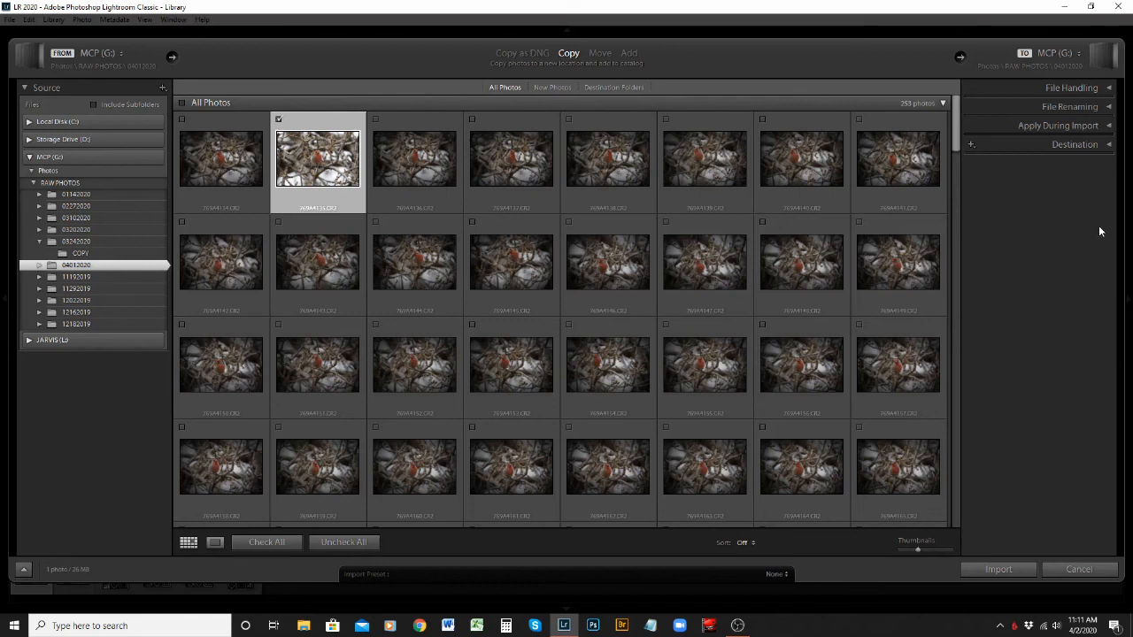
Expand the Destination settings and try "Lightroom" as the name of the subfolder inside 04012020
click(1113, 146)
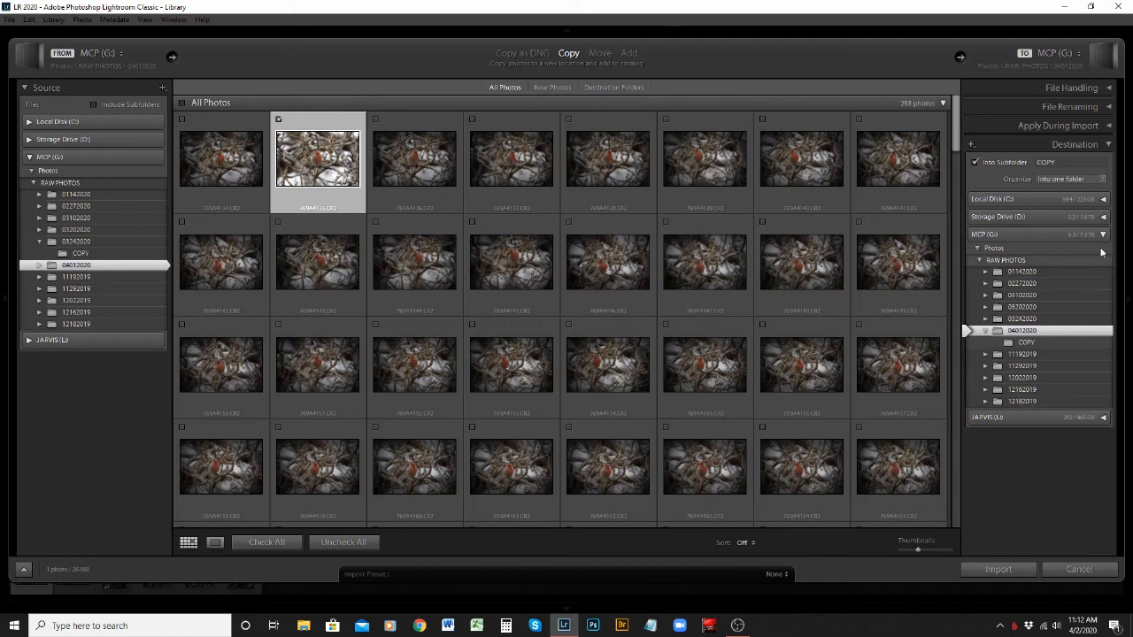
click(1054, 162)
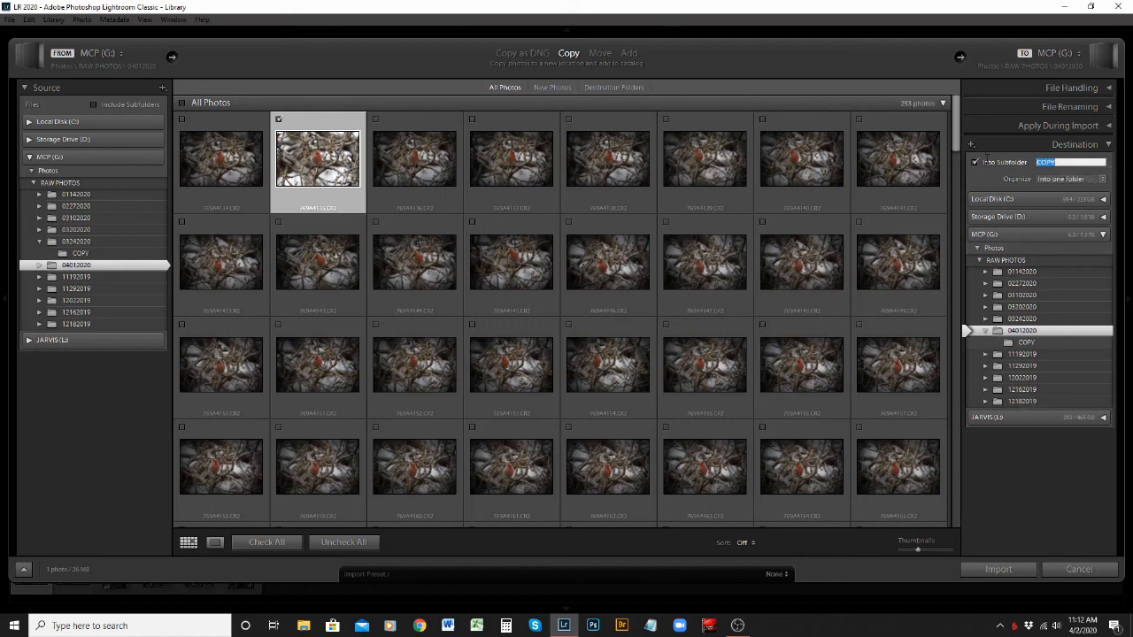
text(Import)
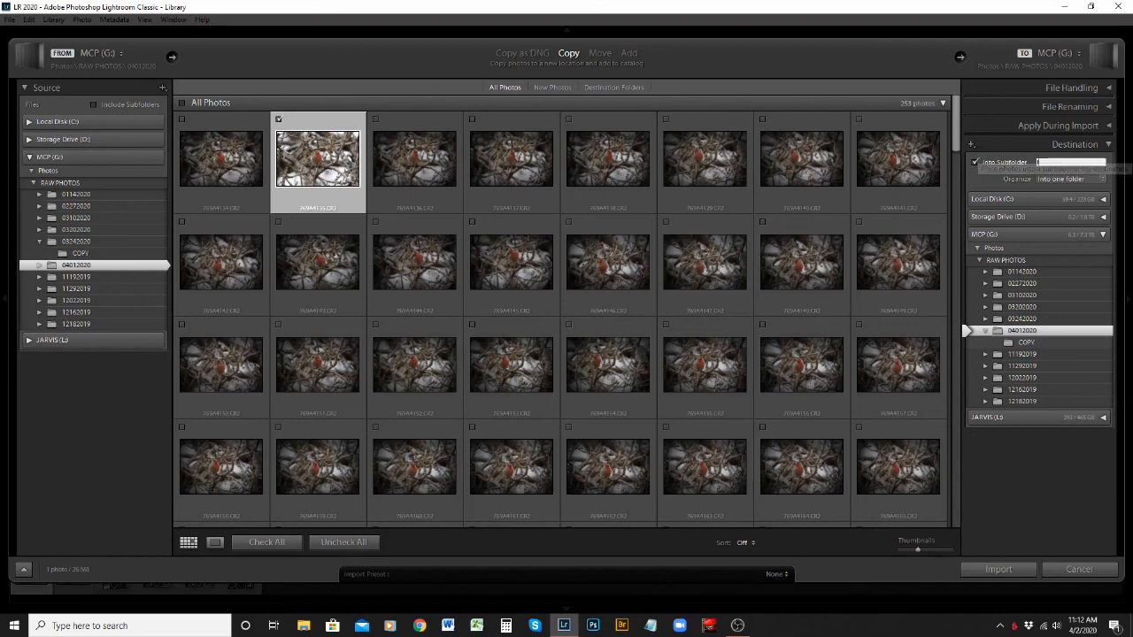
key(BackSpace)
key(BackSpace)
key(BackSpace)
key(BackSpace)
key(BackSpace)
key(BackSpace)
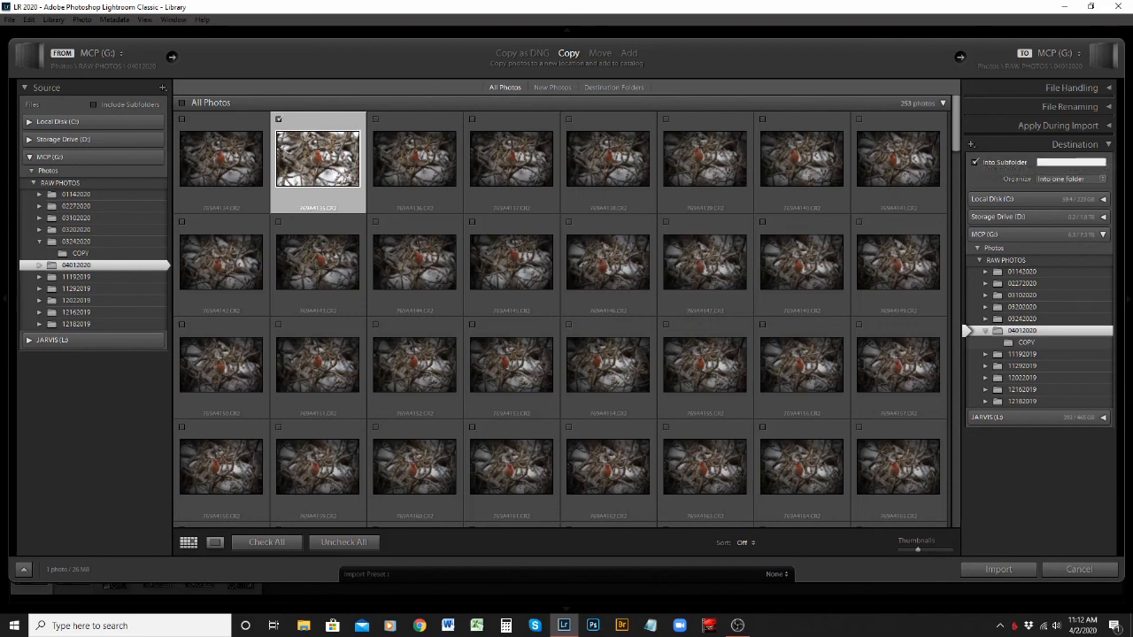
text(Lightroom)
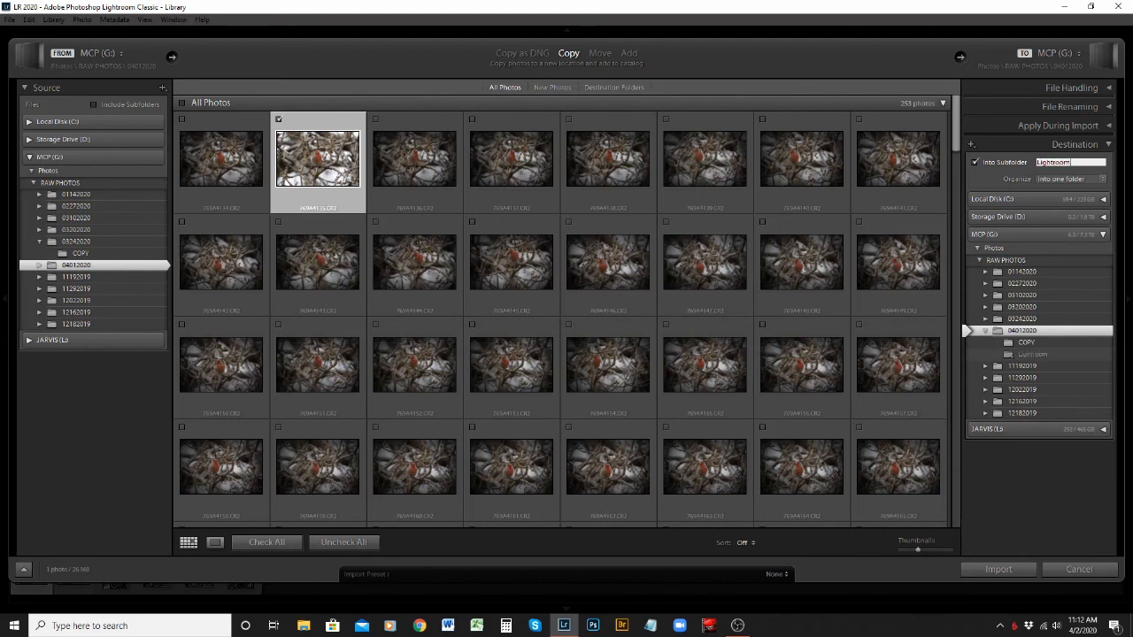
Set the destination subfolder name to COPY and import the checked photo
key(BackSpace)
key(BackSpace)
key(BackSpace)
key(BackSpace)
key(BackSpace)
key(BackSpace)
key(BackSpace)
key(BackSpace)
key(BackSpace)
text(COPY)
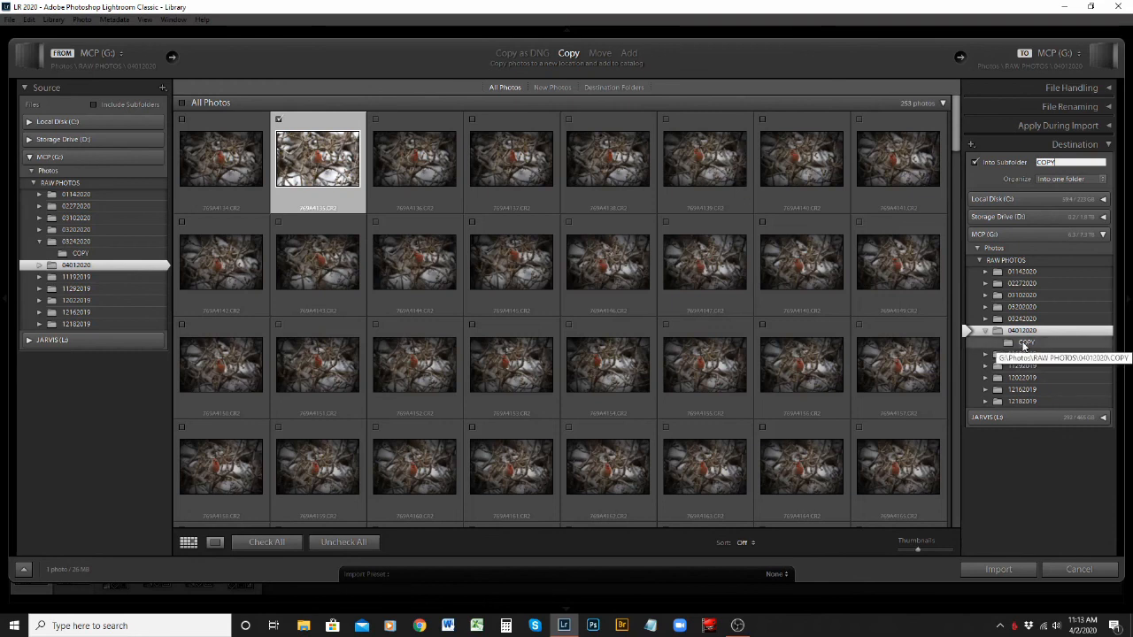
click(1110, 146)
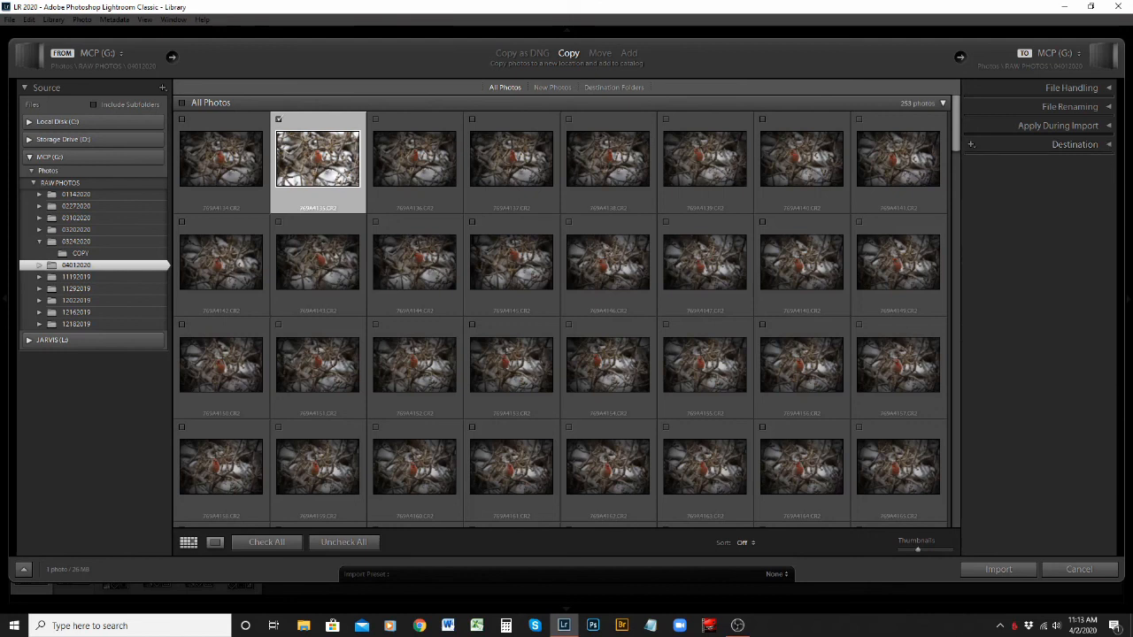
click(993, 569)
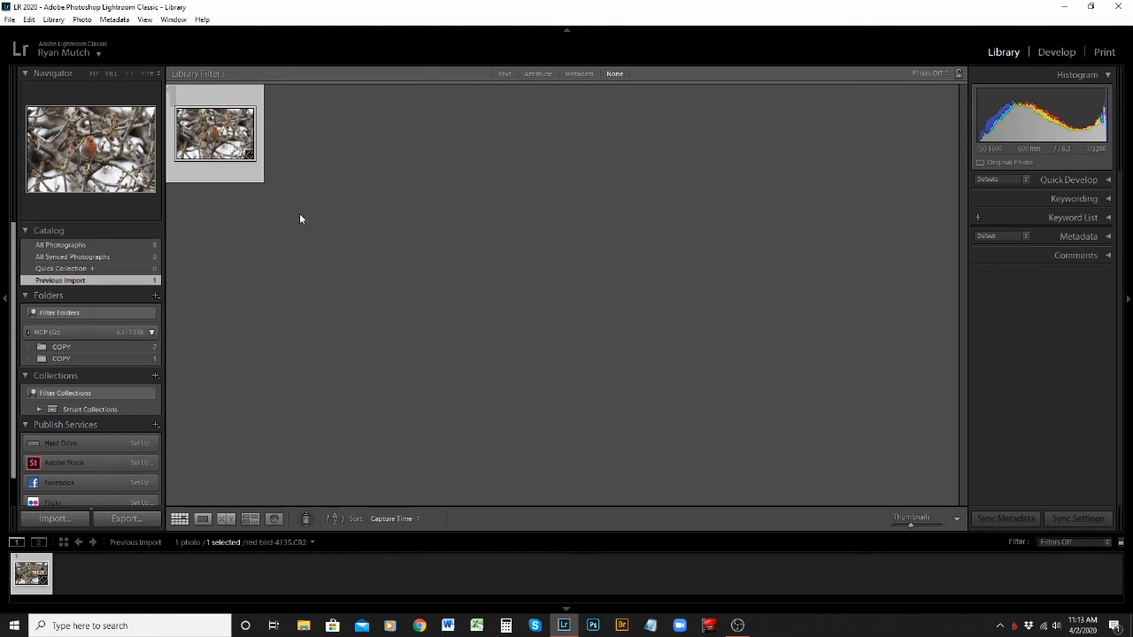
Inspect the imported bird's head and plumage up close in the Develop module and return to the Library
click(1056, 55)
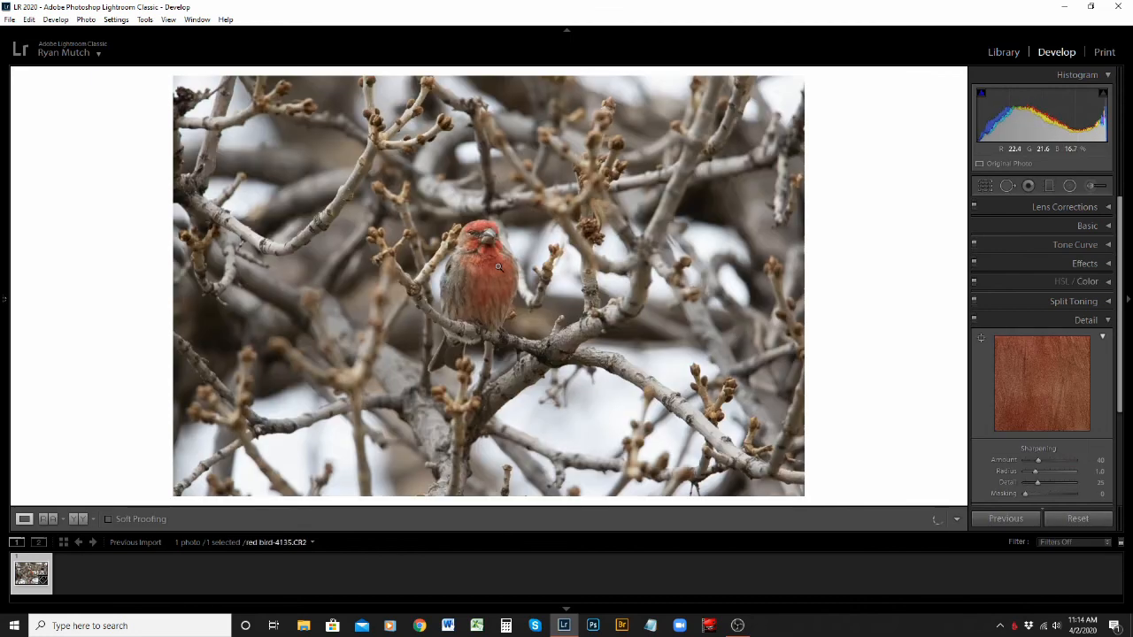
click(459, 245)
drag(498, 210, 494, 112)
drag(521, 363, 655, 380)
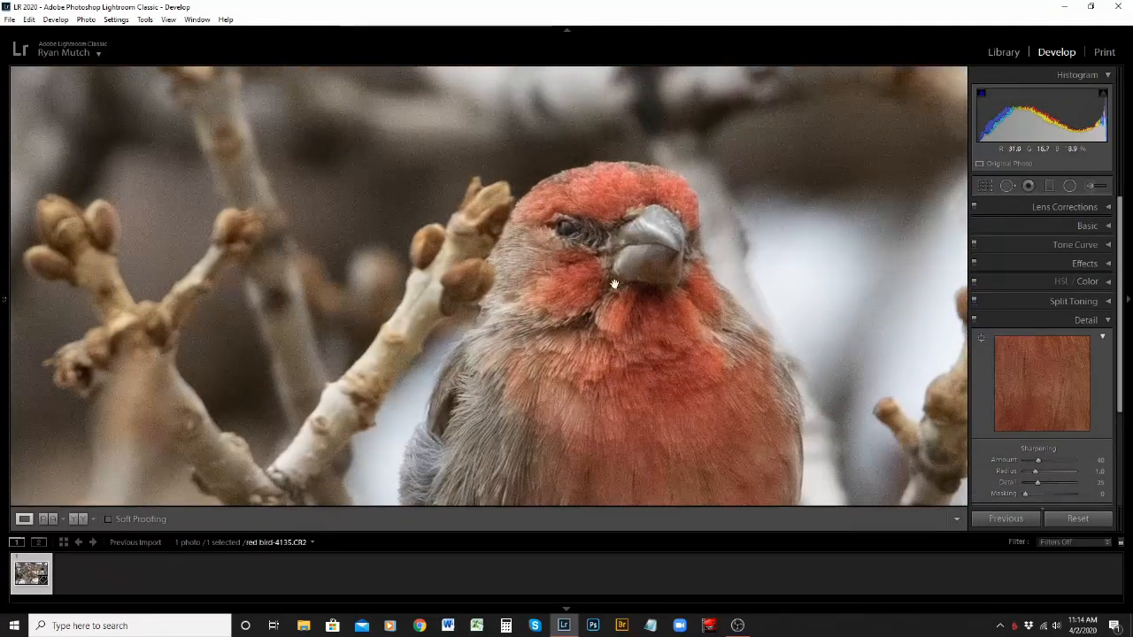
click(608, 254)
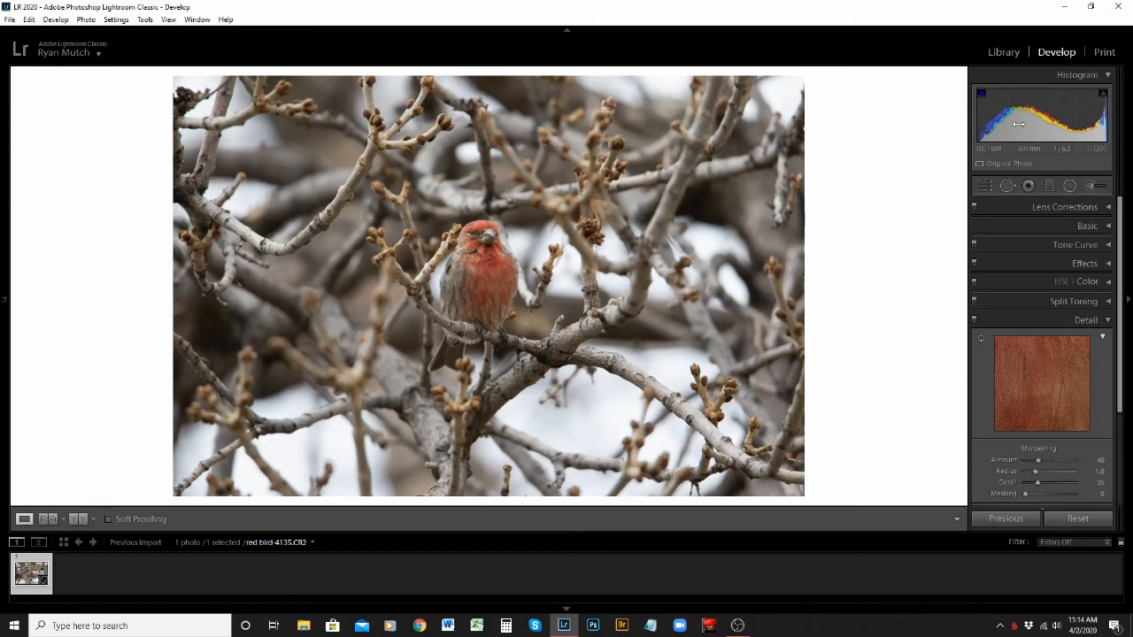
click(1004, 52)
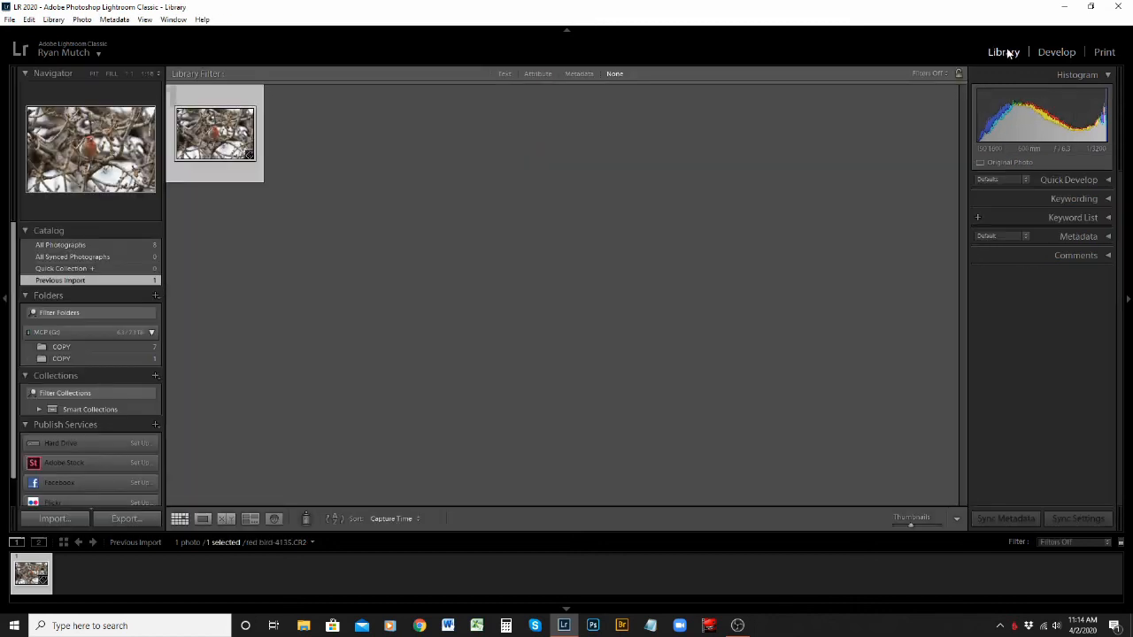